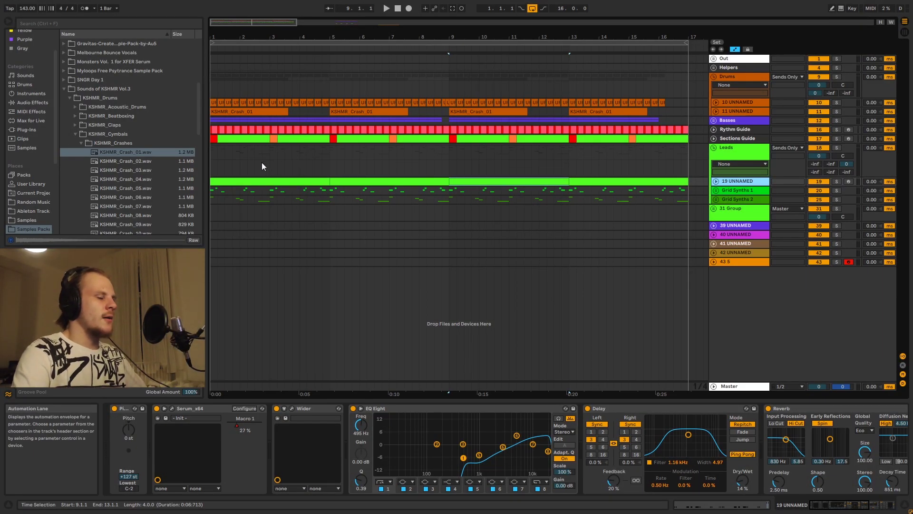
Step: Play the arrangement from 1.1.1 on the Leads lane and stop near bar 11
click(210, 147)
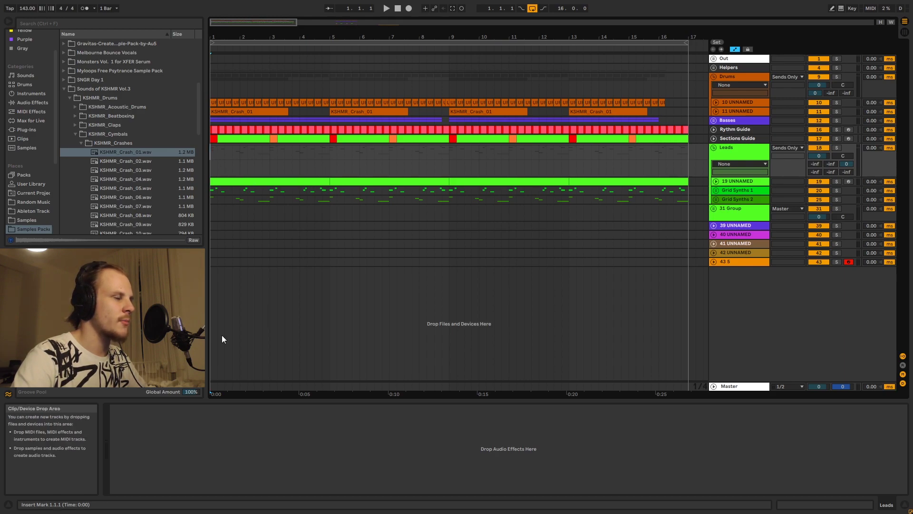
key(space)
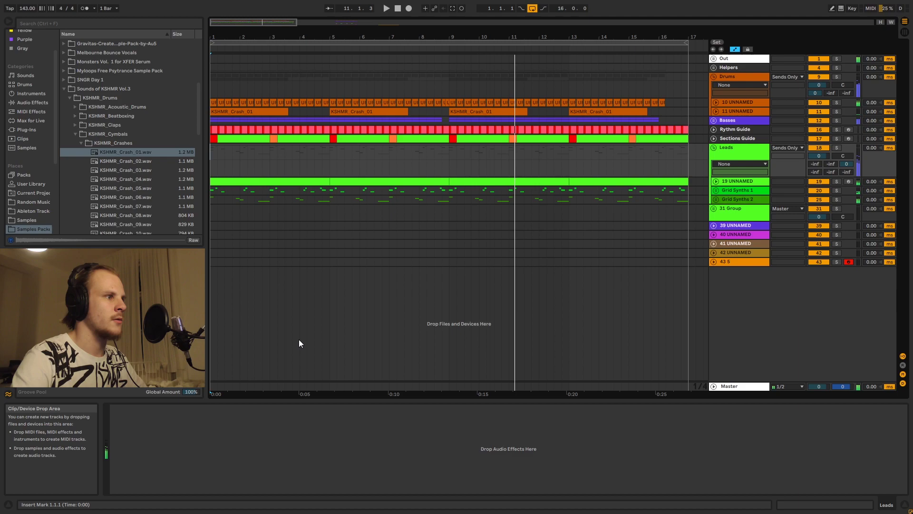
key(space)
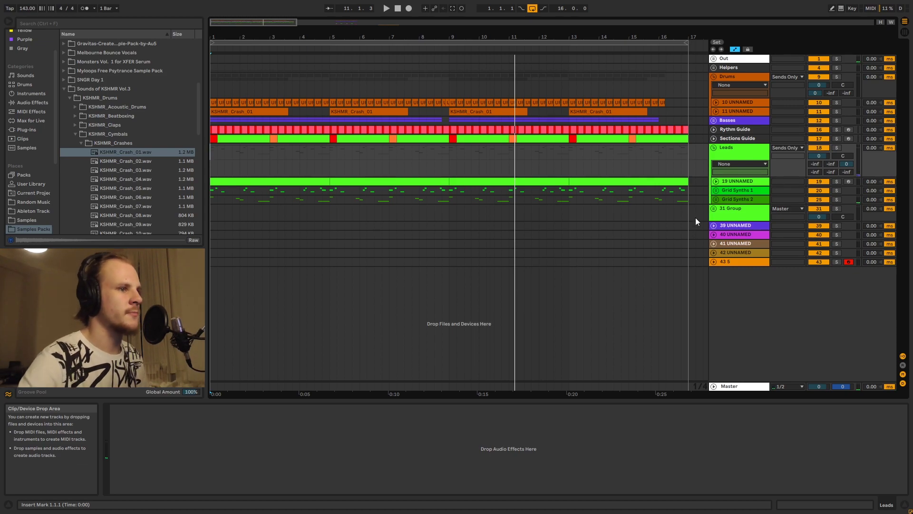
Step: Unfold the Grid Synths 1 and Grid Synths 2 groups and show Grid Synths 1's device chain
click(716, 189)
click(732, 190)
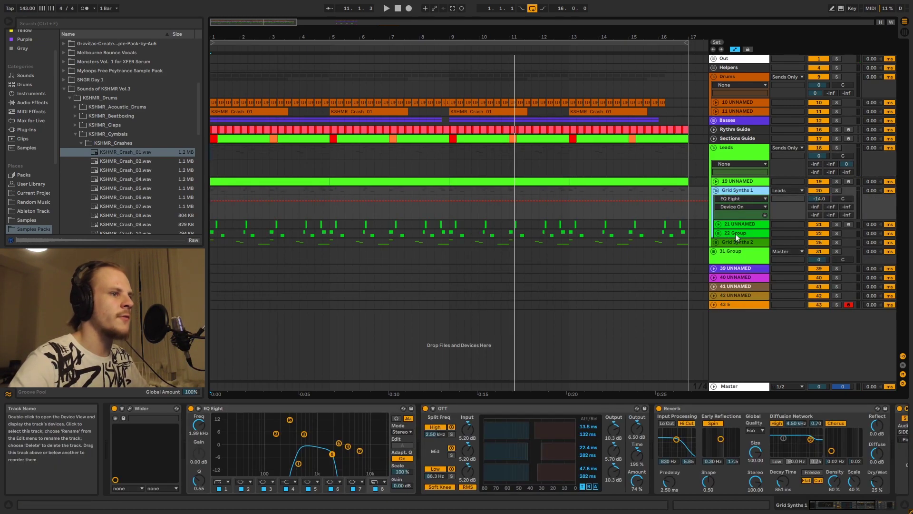
click(715, 244)
click(728, 245)
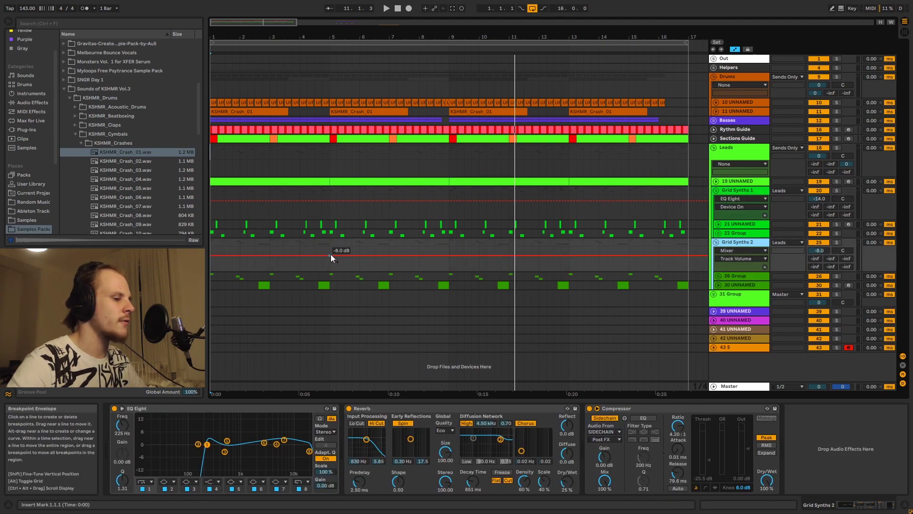
click(635, 192)
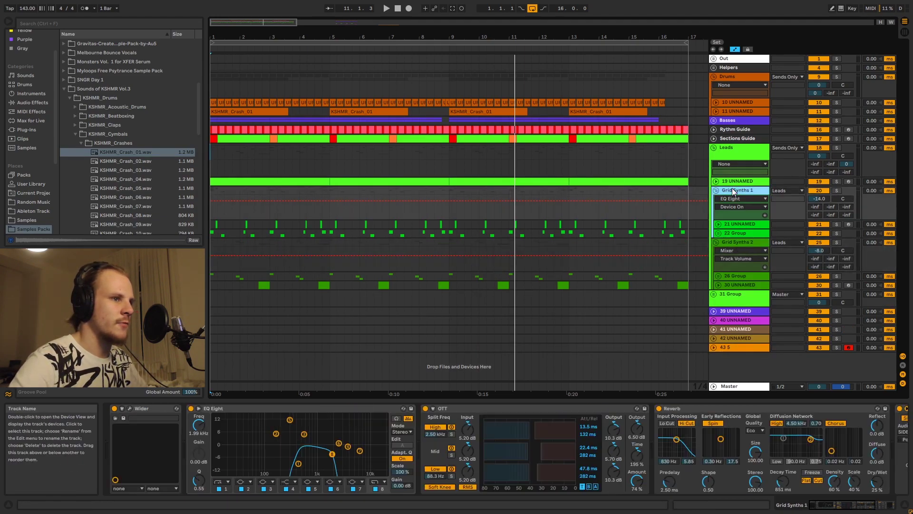
Step: Compare the Grid Synths 1 and 2 chains, then fold Grid Synths 2 and reselect Grid Synths 1
click(213, 190)
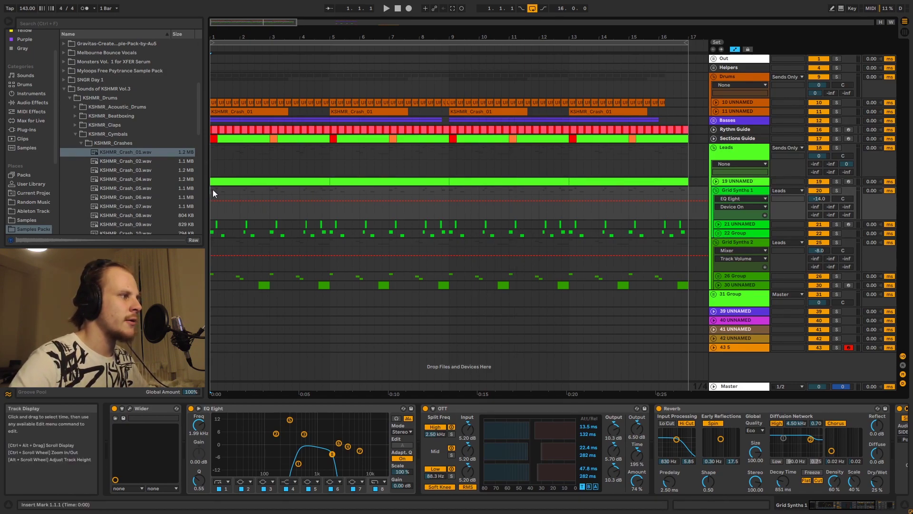
click(737, 191)
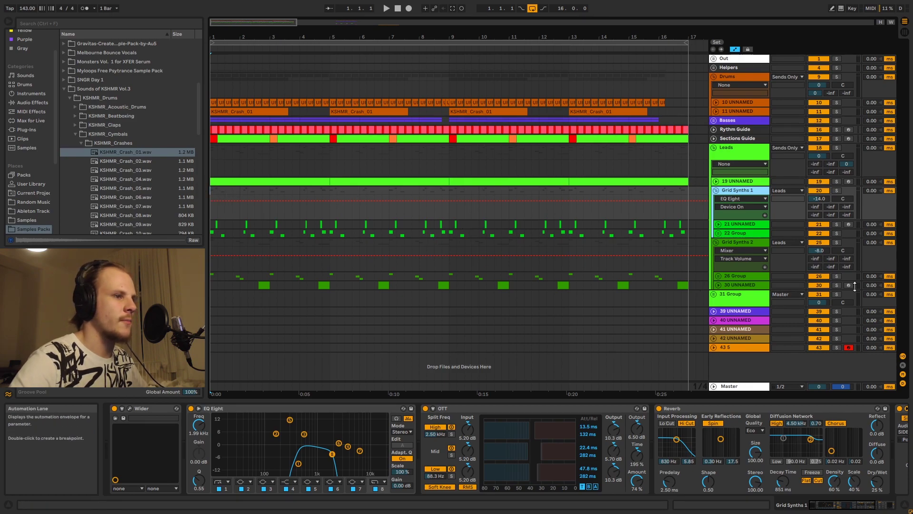
click(760, 243)
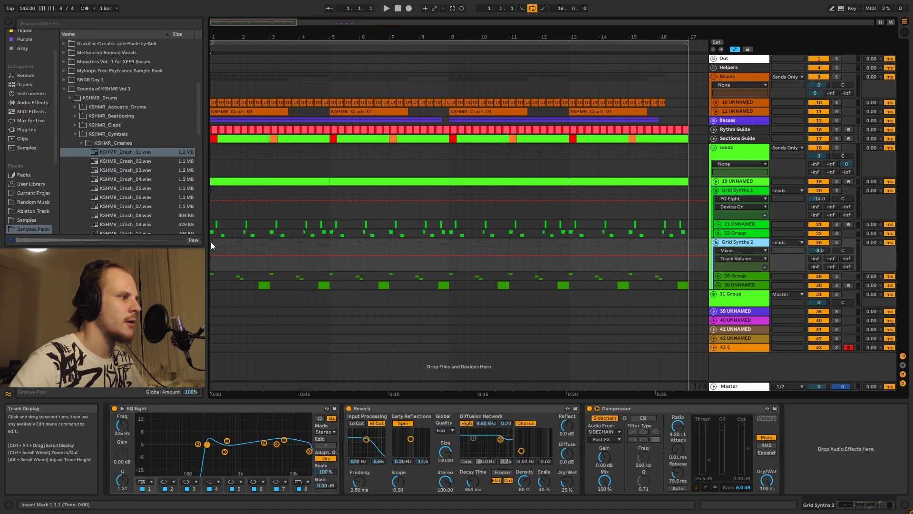
click(730, 189)
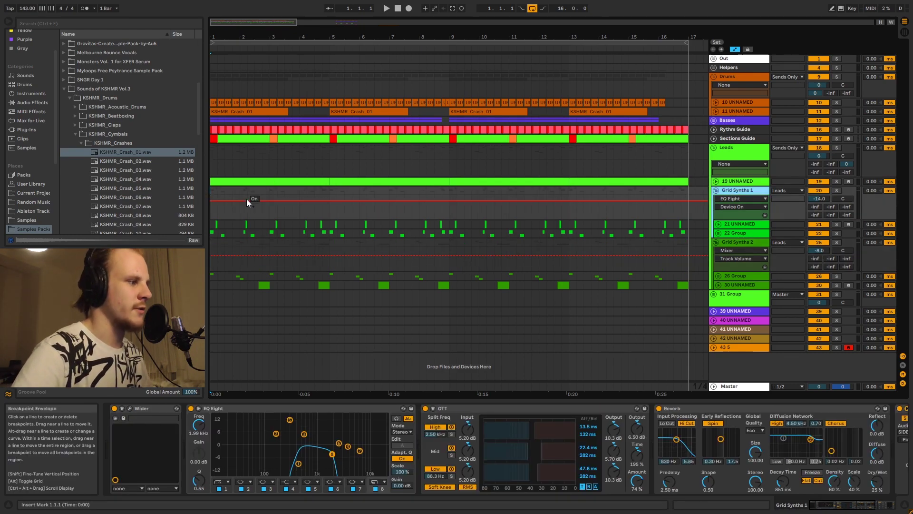
click(740, 243)
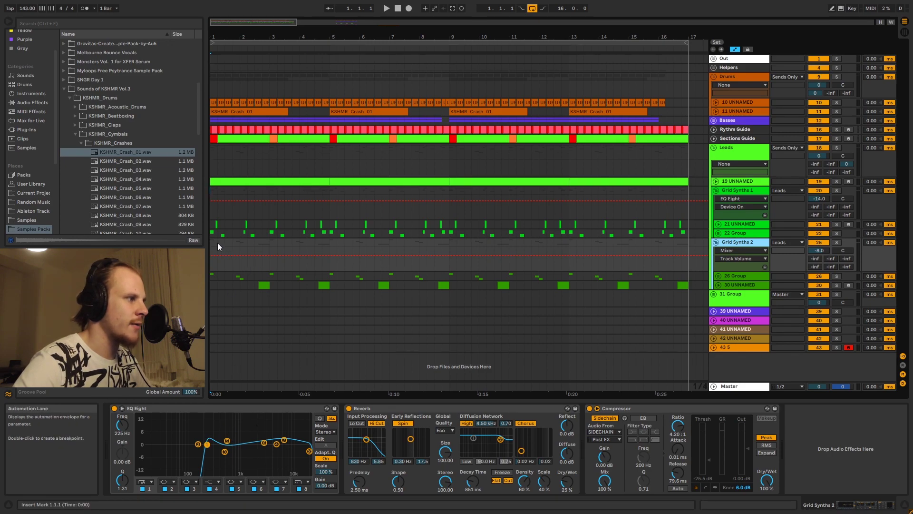
click(740, 190)
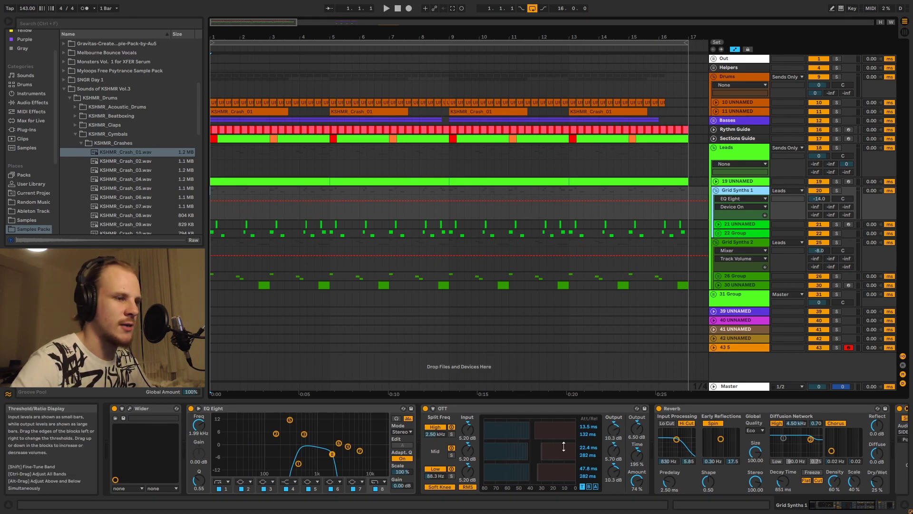
click(744, 244)
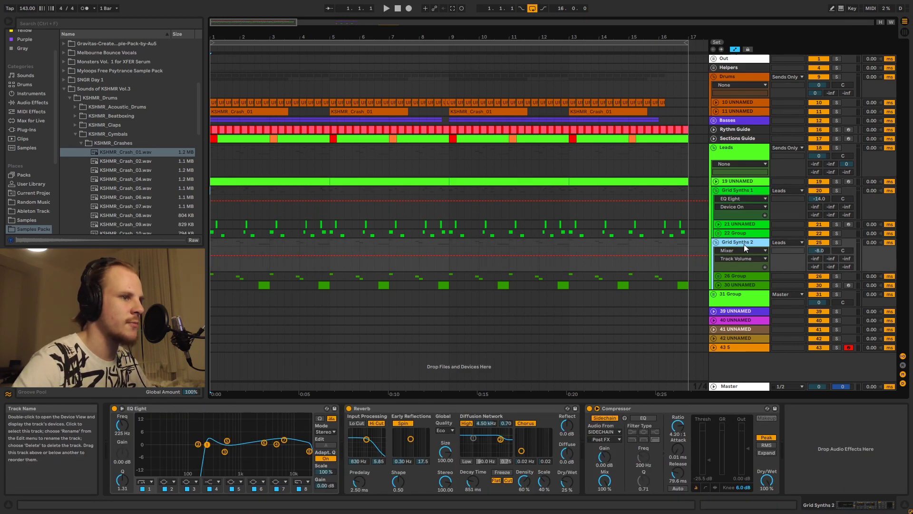
click(716, 248)
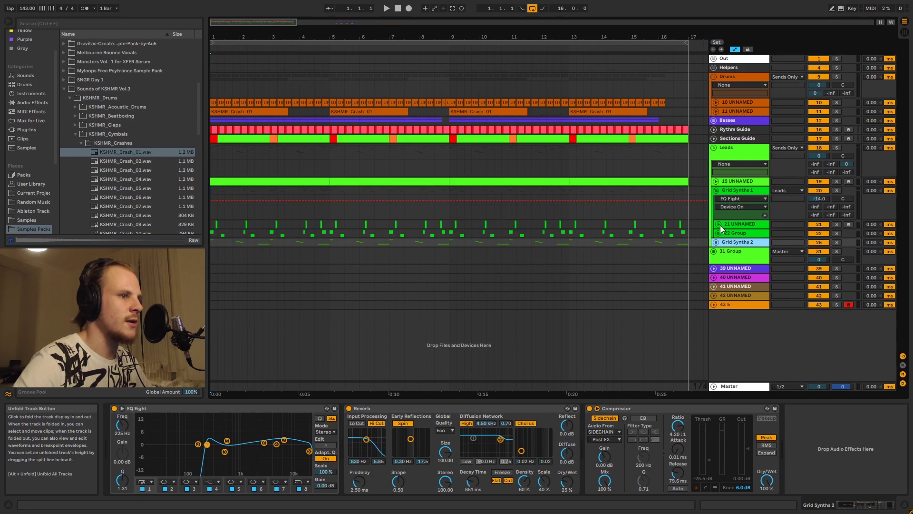
click(732, 192)
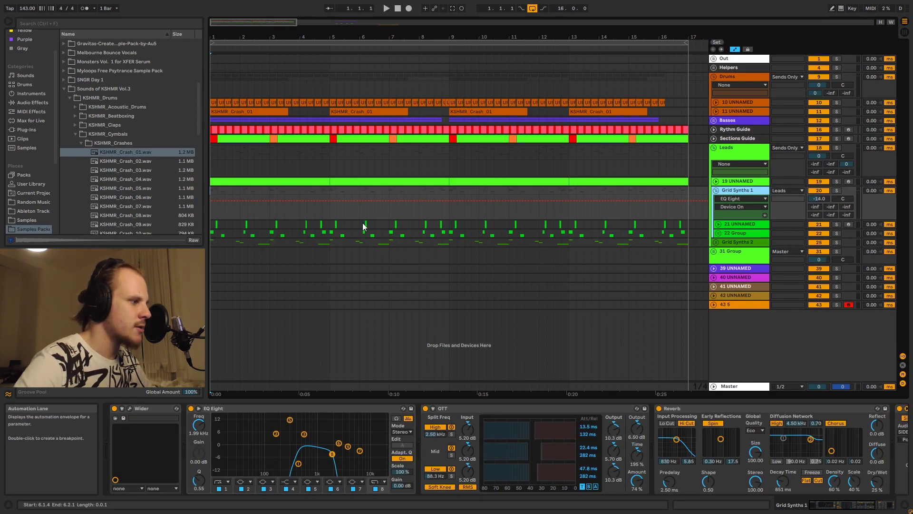
Step: Unfold 19 UNNAMED and select its lead clip over bars 1 to 5
drag(232, 37, 233, 57)
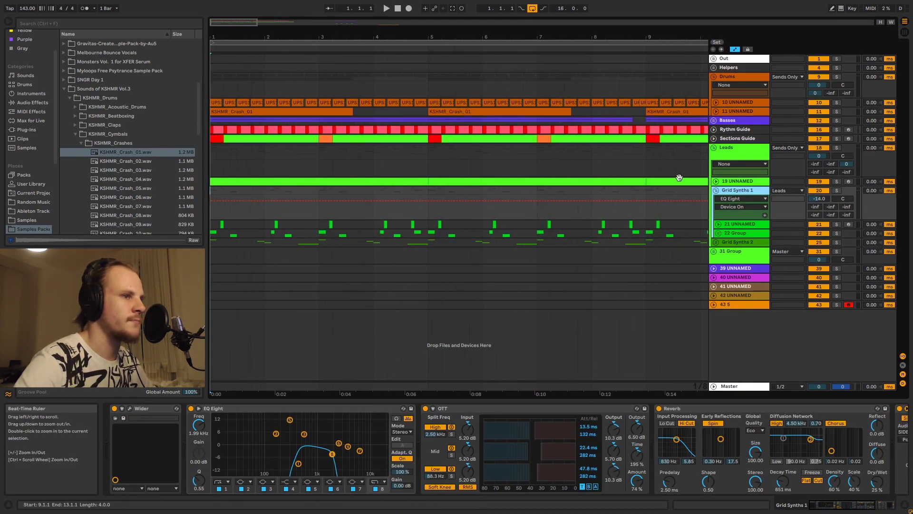
click(716, 181)
click(486, 185)
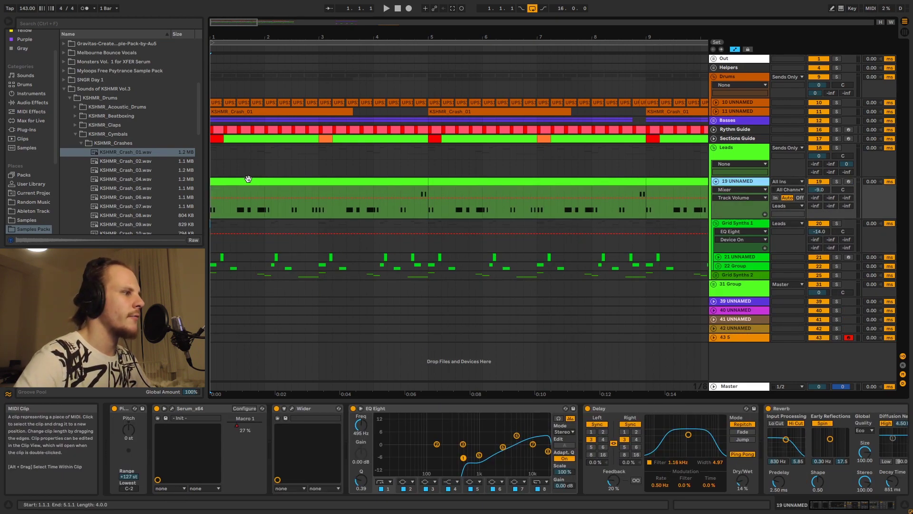
click(249, 180)
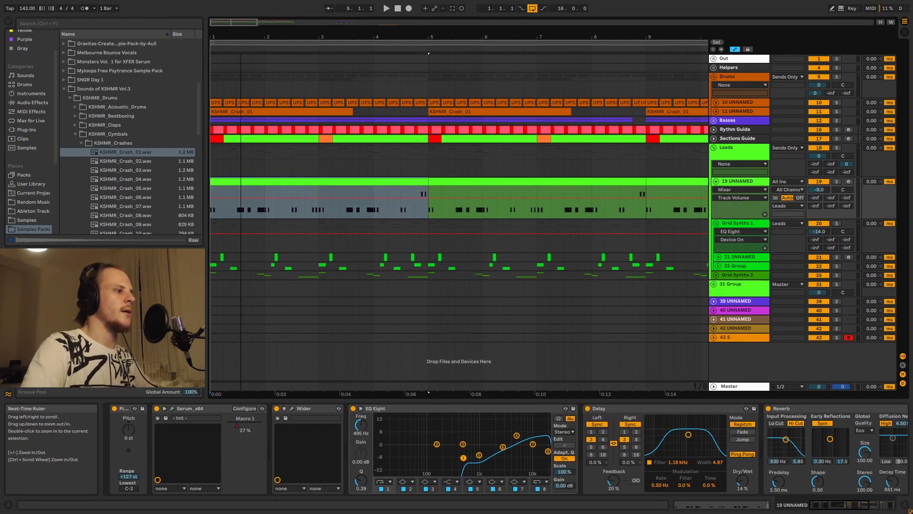
drag(241, 37, 241, 17)
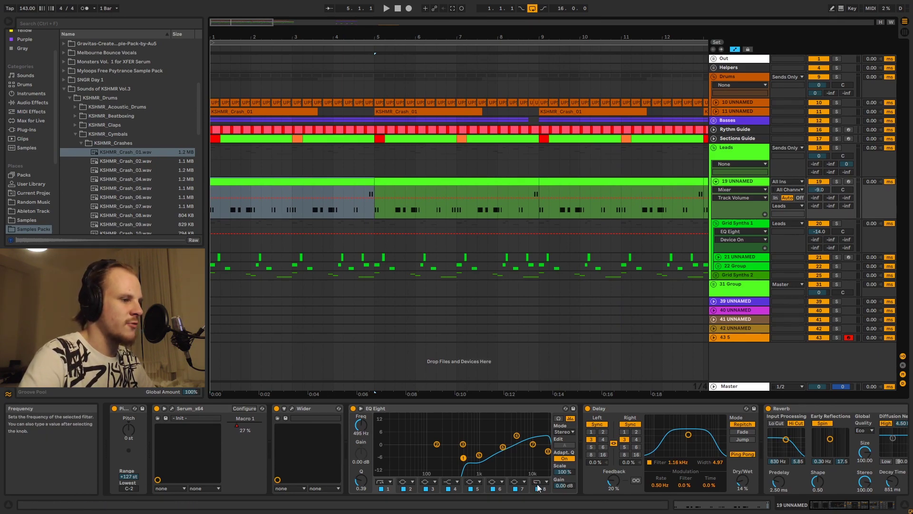
Step: Solo 19 UNNAMED and play it, checking EQ Eight band 6 at 2.90 kHz, -1.36 dB
click(837, 181)
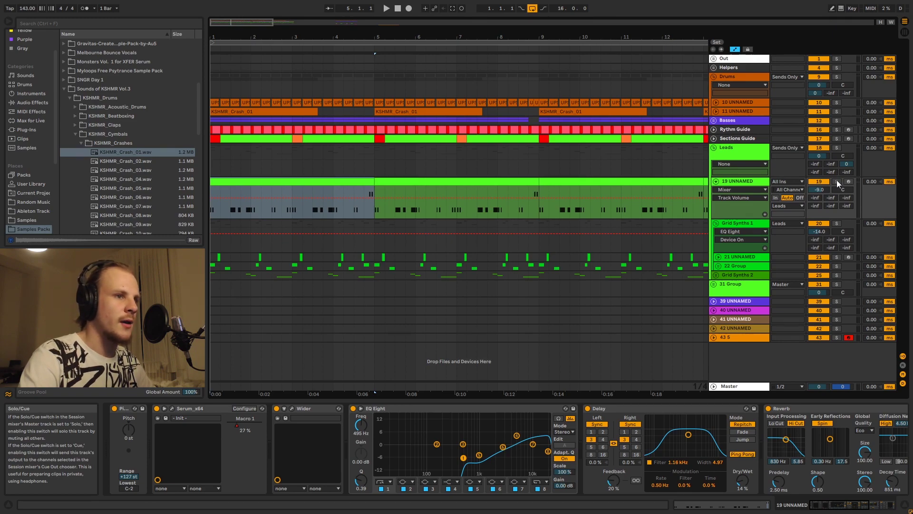
key(space)
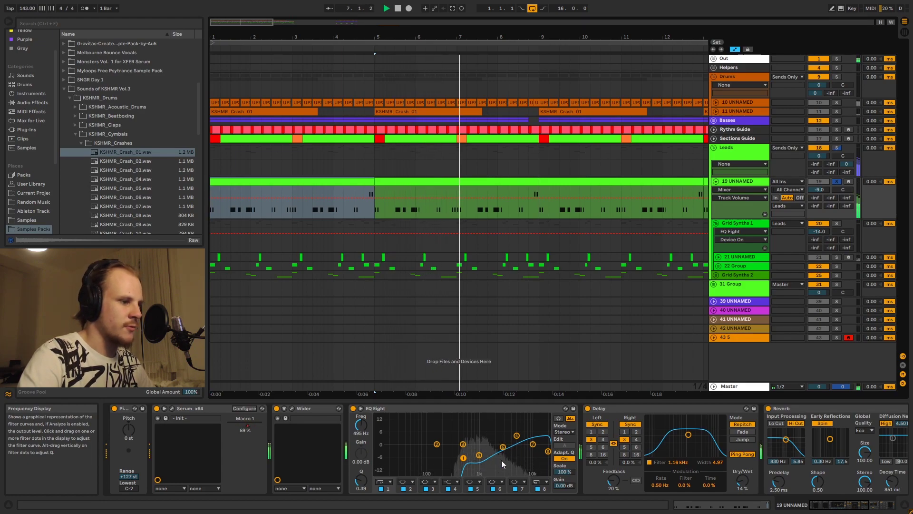
click(503, 447)
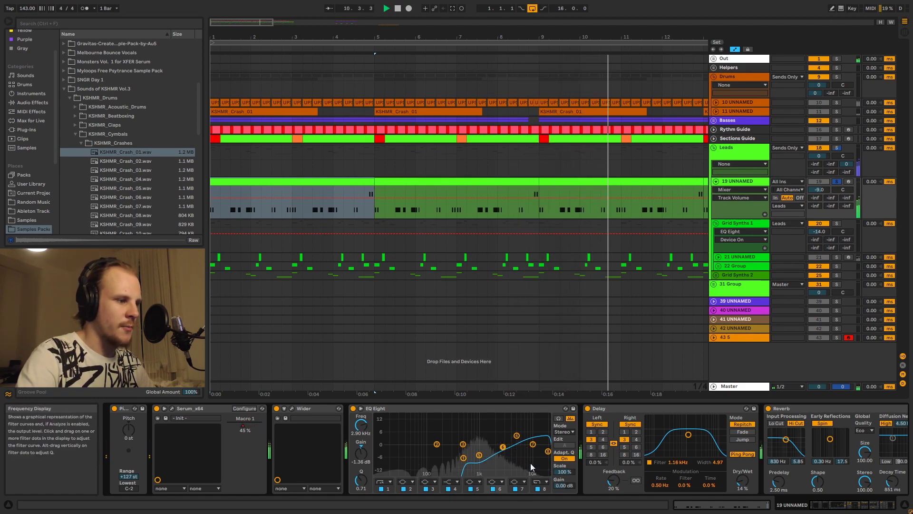
key(space)
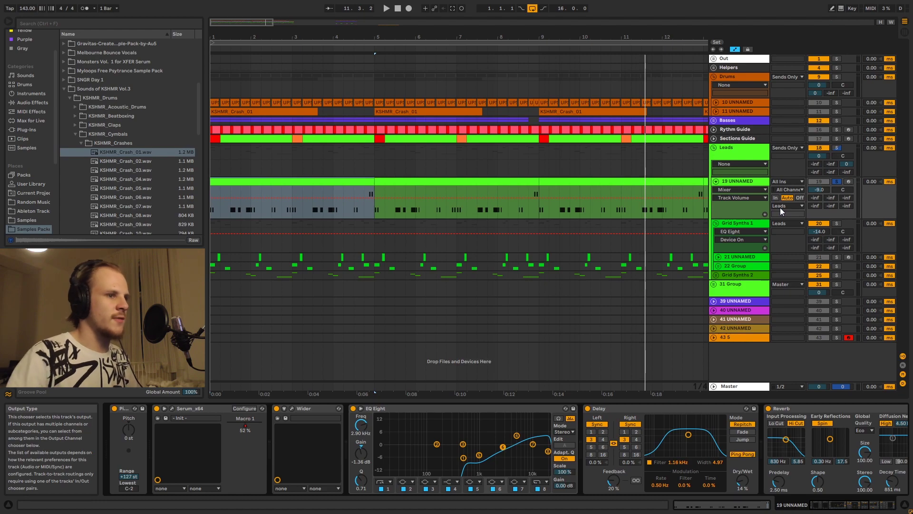
Step: Compare the Grid Synths 1 and 19 UNNAMED chains, then play the arrangement from bar 1
click(751, 223)
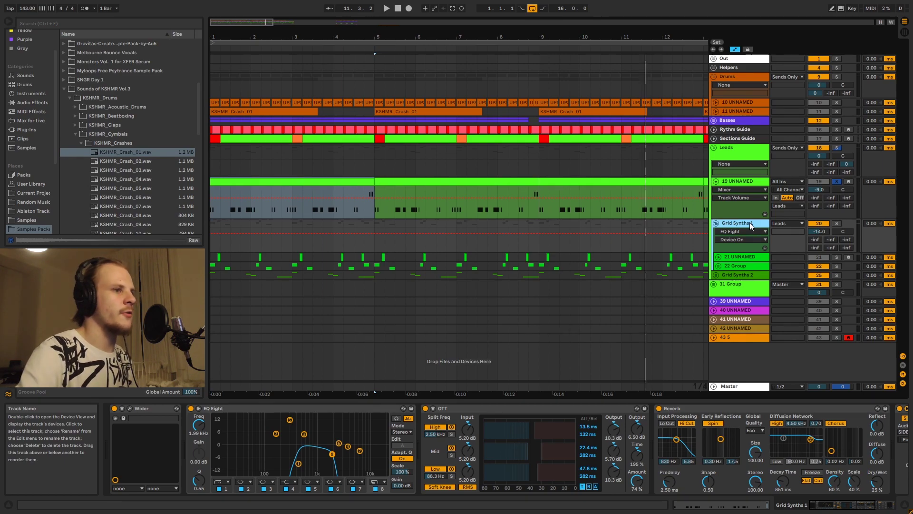
click(750, 183)
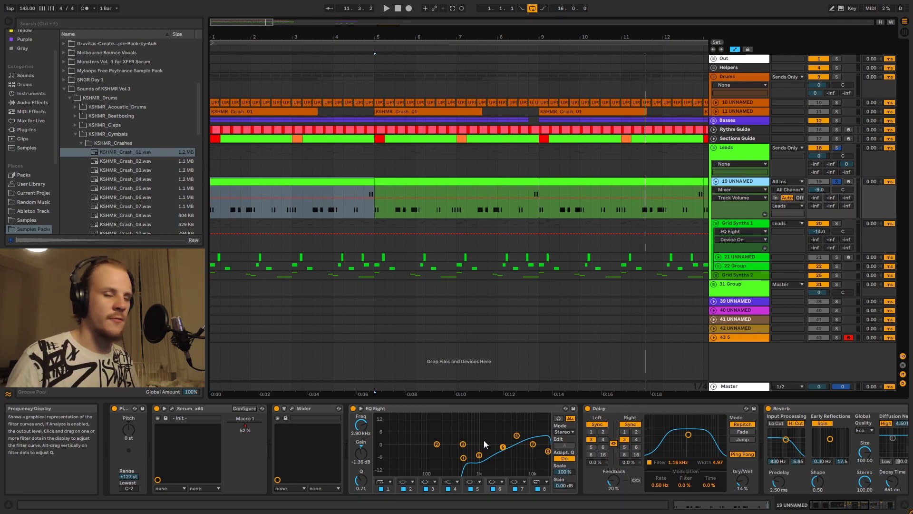
click(752, 225)
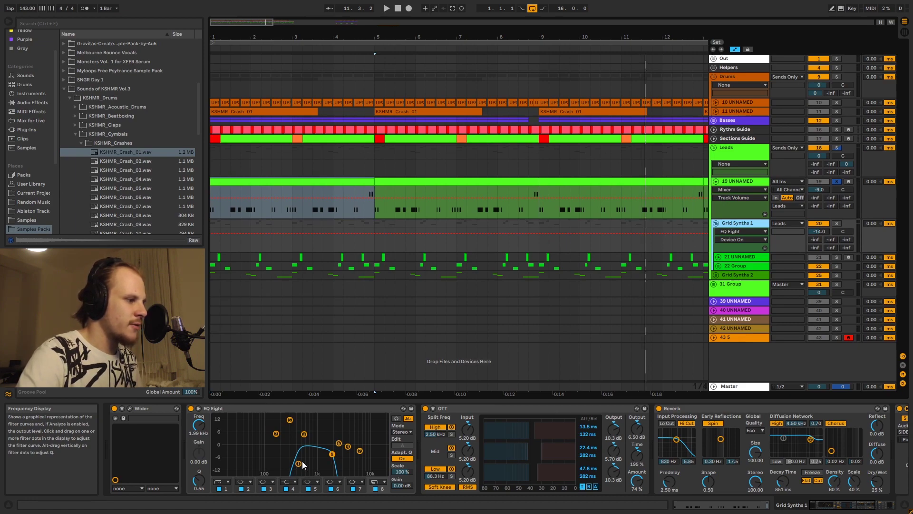
click(211, 227)
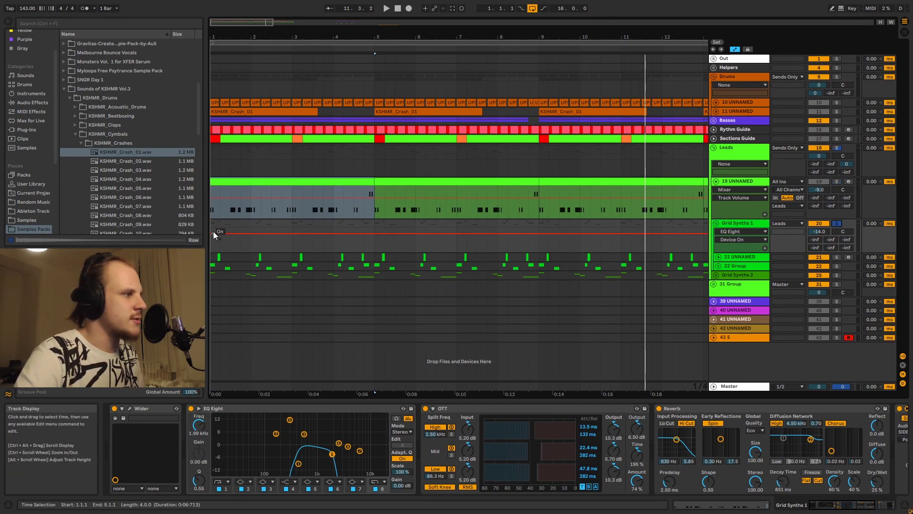
key(space)
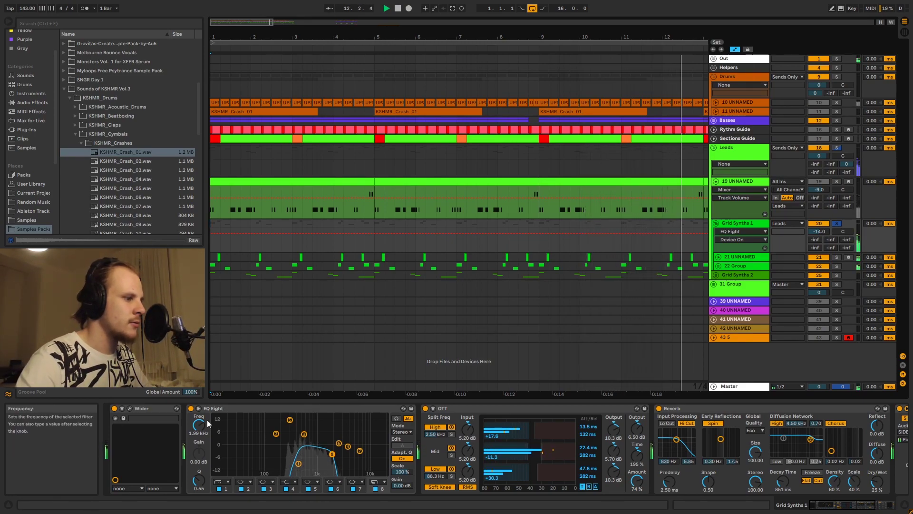
Step: Stop playback and inspect the 30% Wider on lead track 19 UNNAMED
key(space)
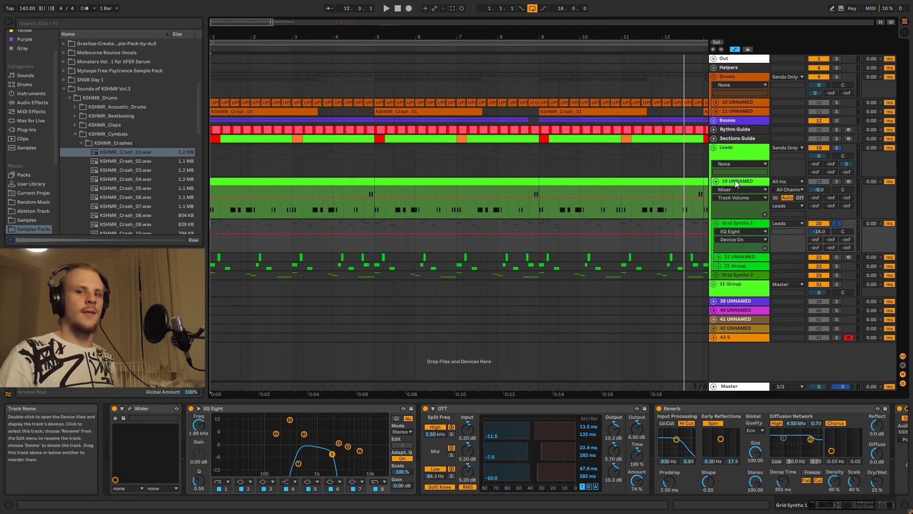
click(735, 181)
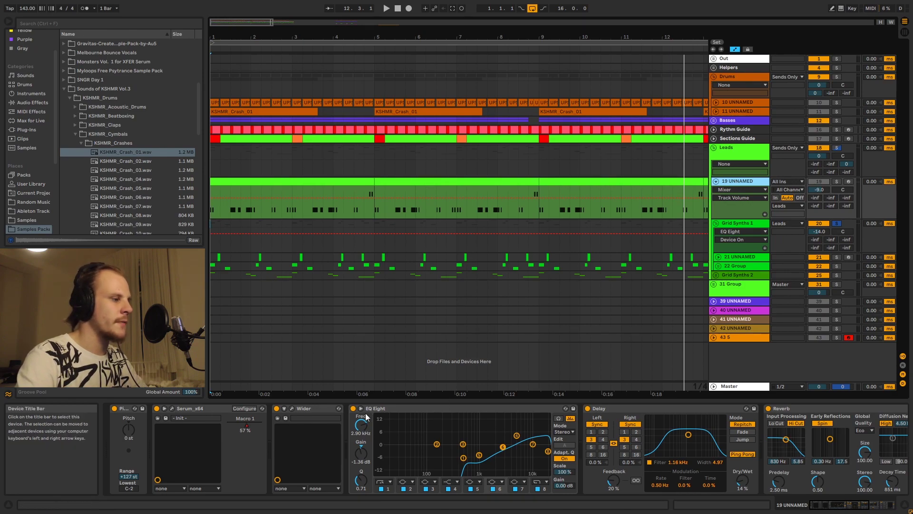
click(292, 409)
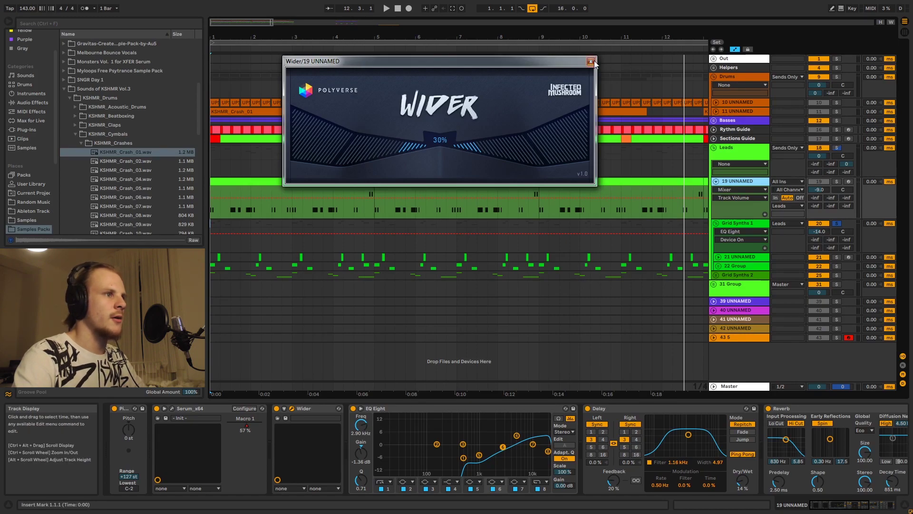
key(ctrl+alt+p)
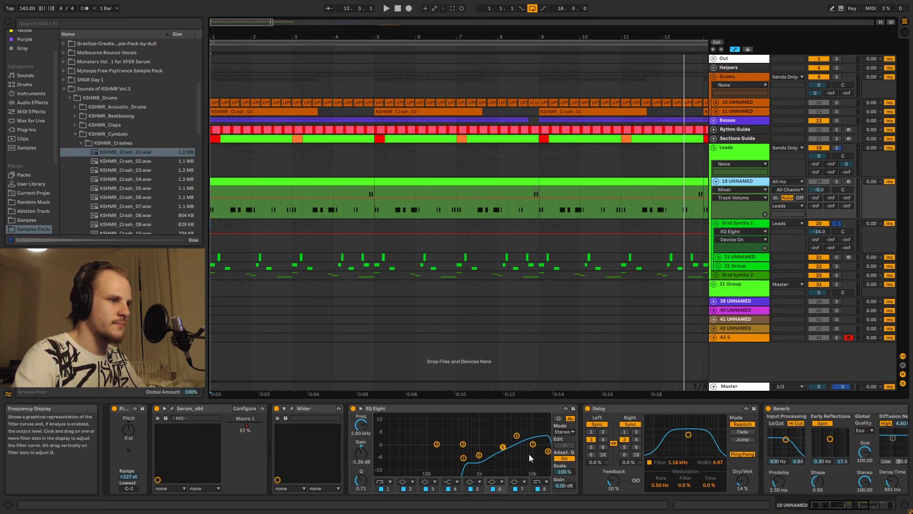
Step: Inspect Grid Synths 1's Wider at 100% width, then close its window
click(733, 224)
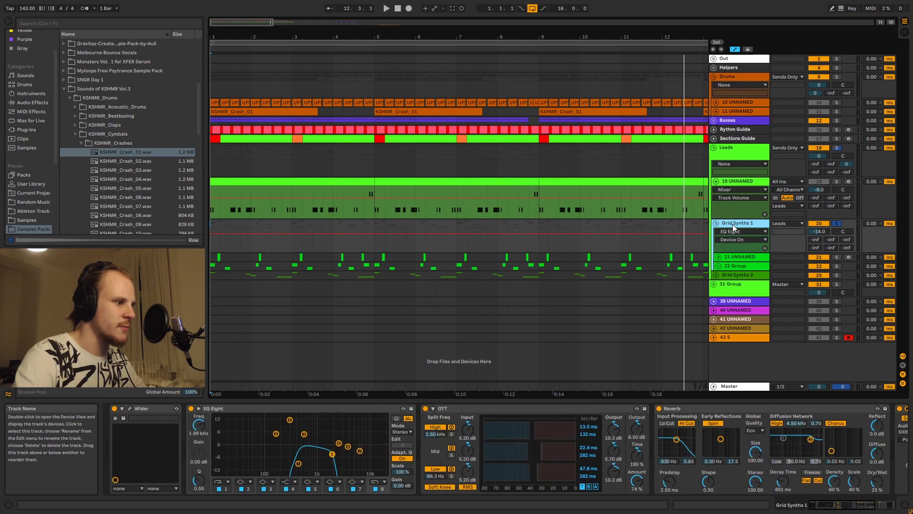
click(130, 408)
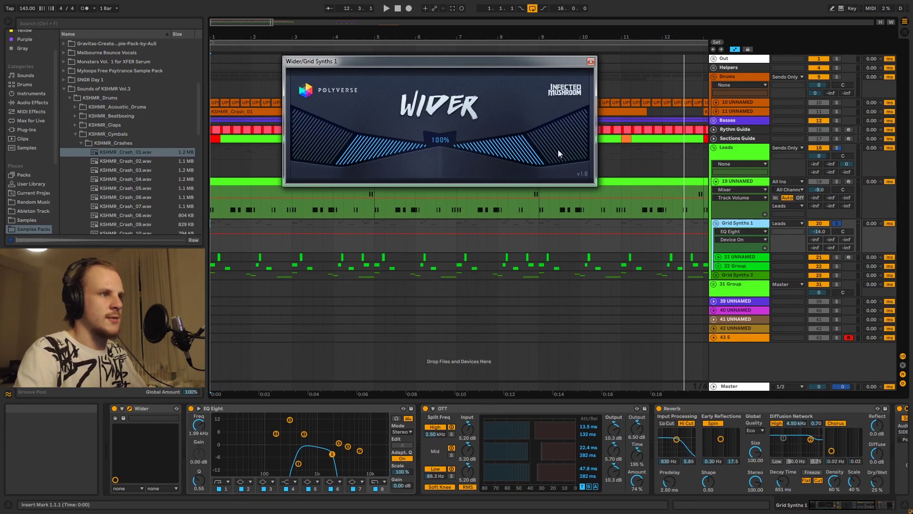
click(591, 61)
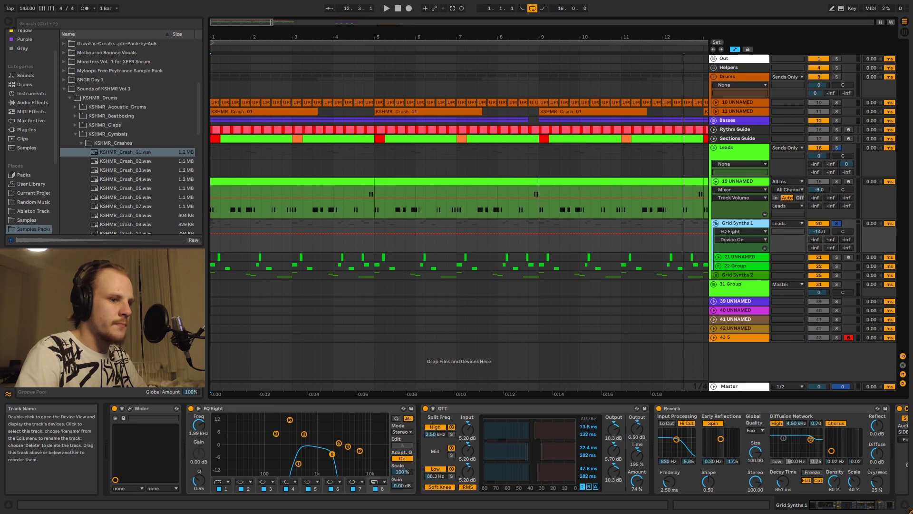
click(854, 506)
drag(854, 506, 864, 506)
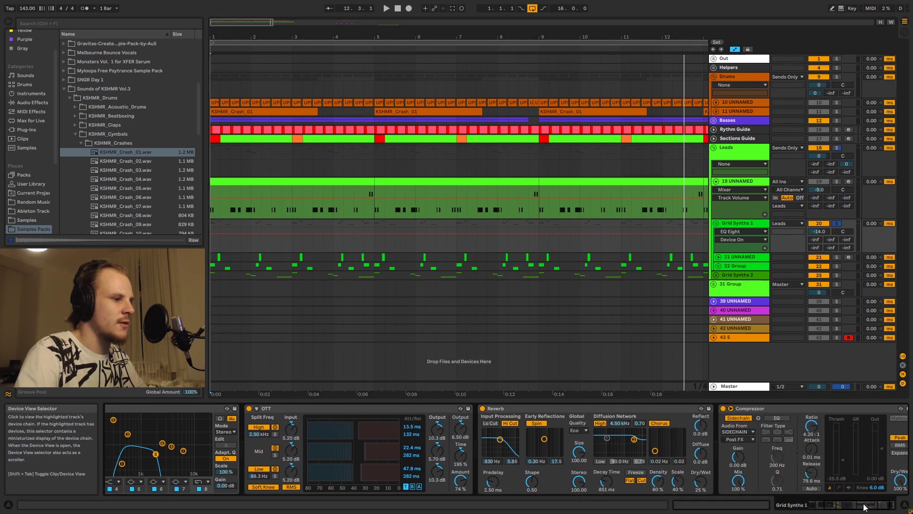
click(551, 411)
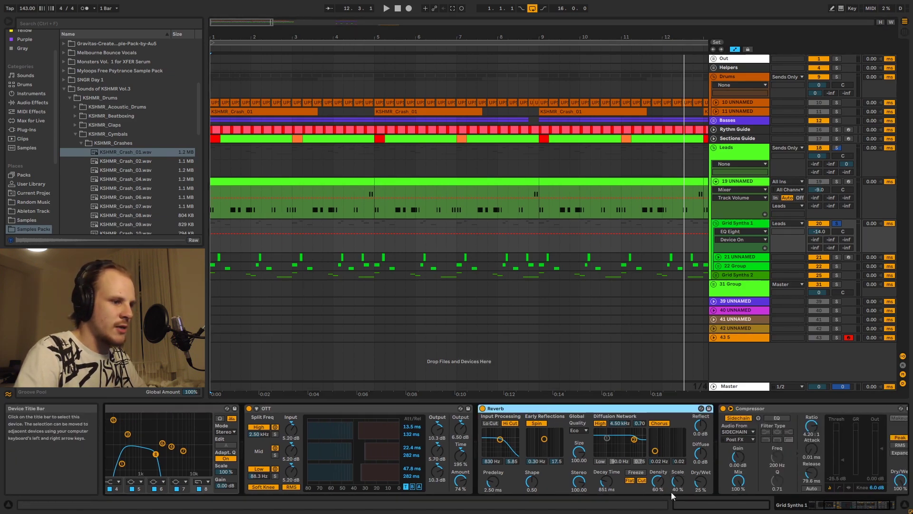
click(746, 184)
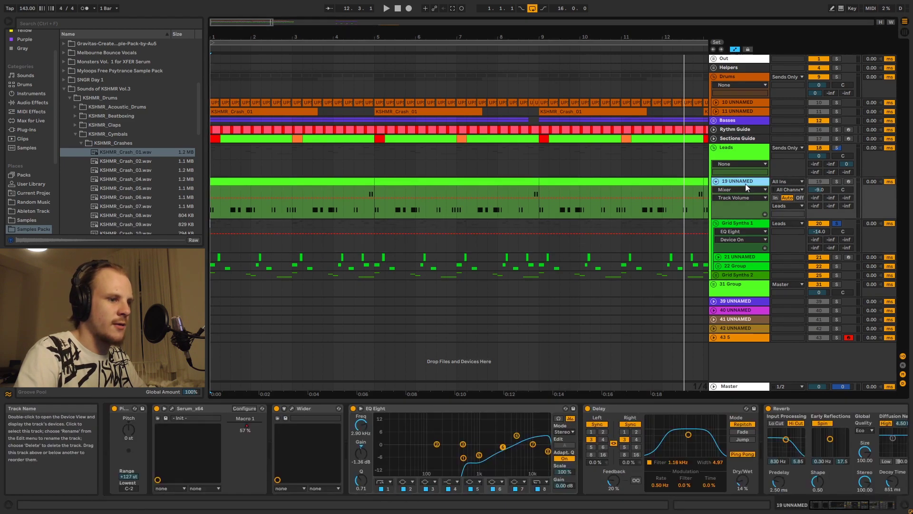
drag(828, 508, 851, 507)
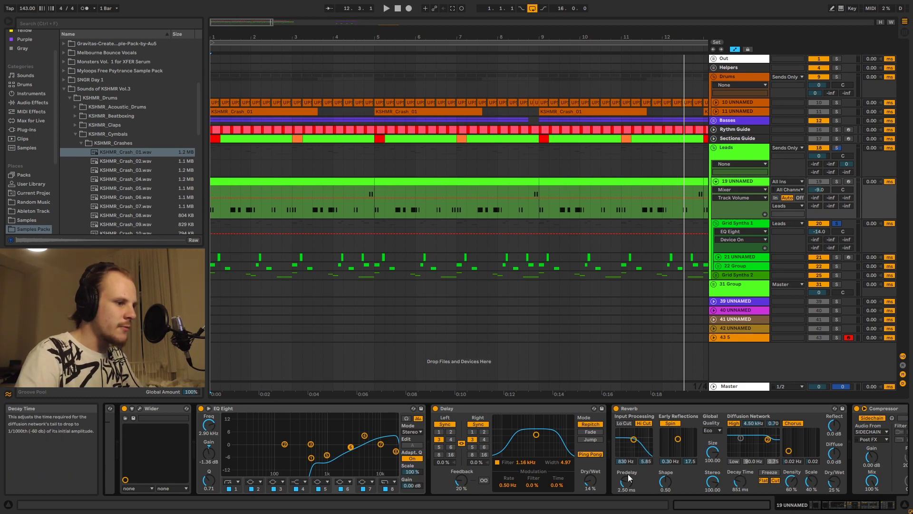
click(464, 409)
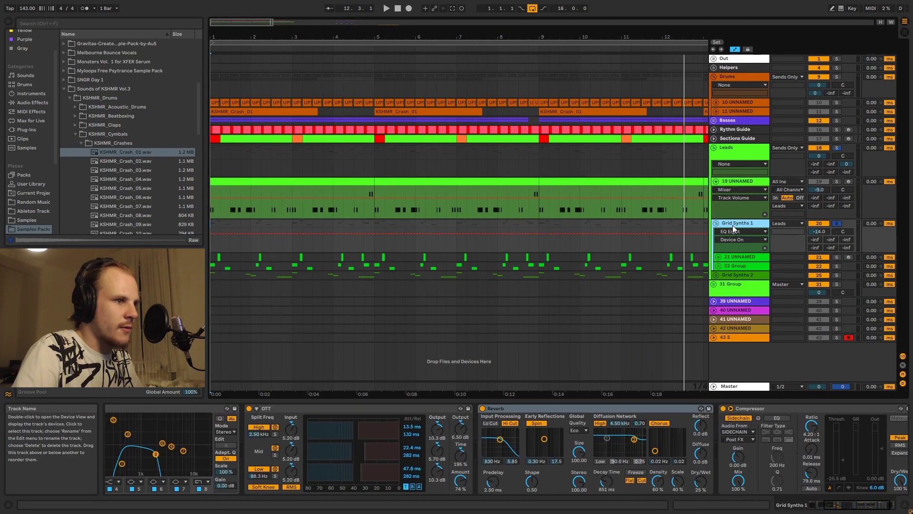
drag(815, 504, 852, 506)
click(824, 505)
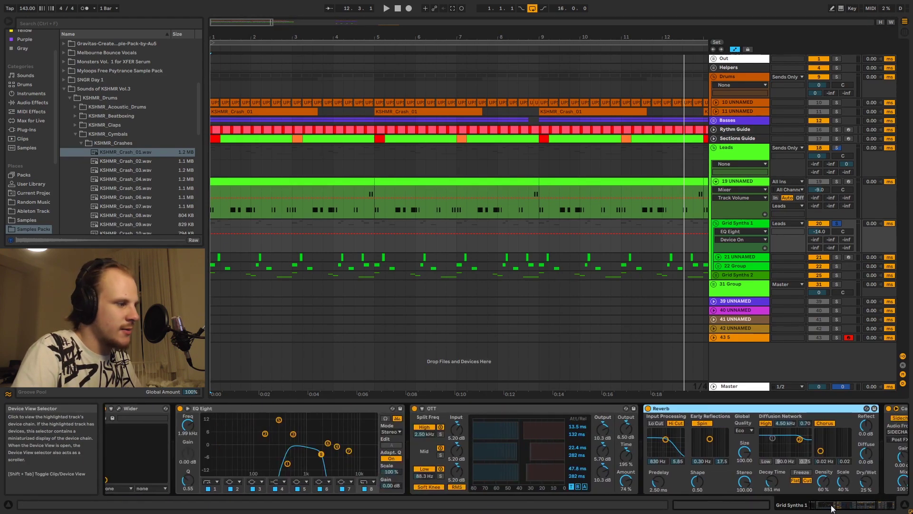
click(744, 257)
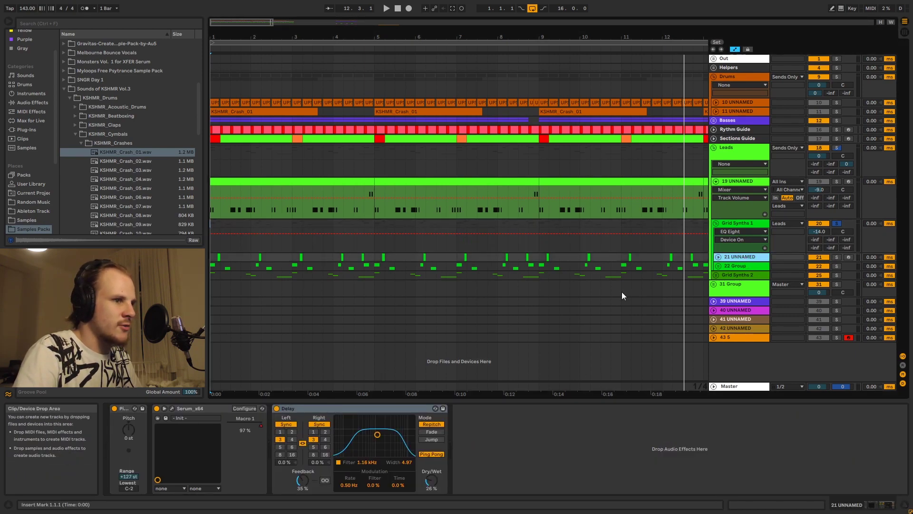
click(718, 265)
click(732, 265)
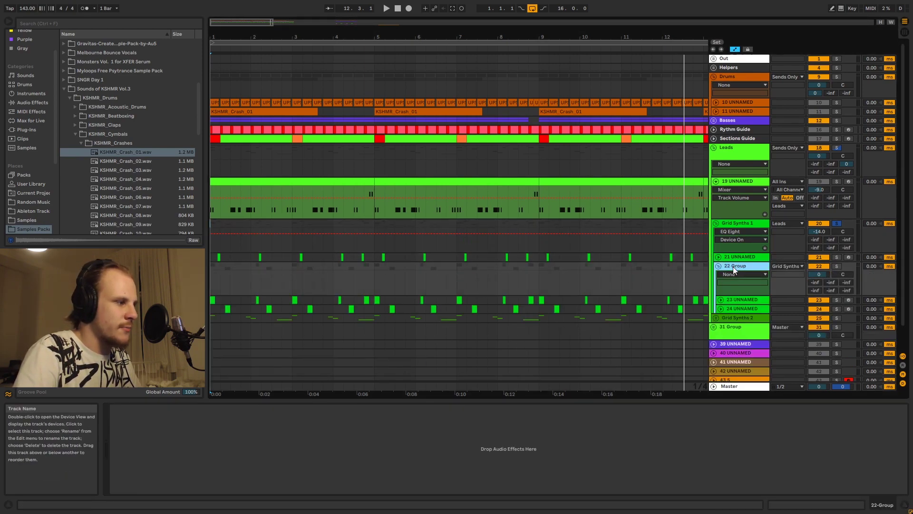
click(737, 298)
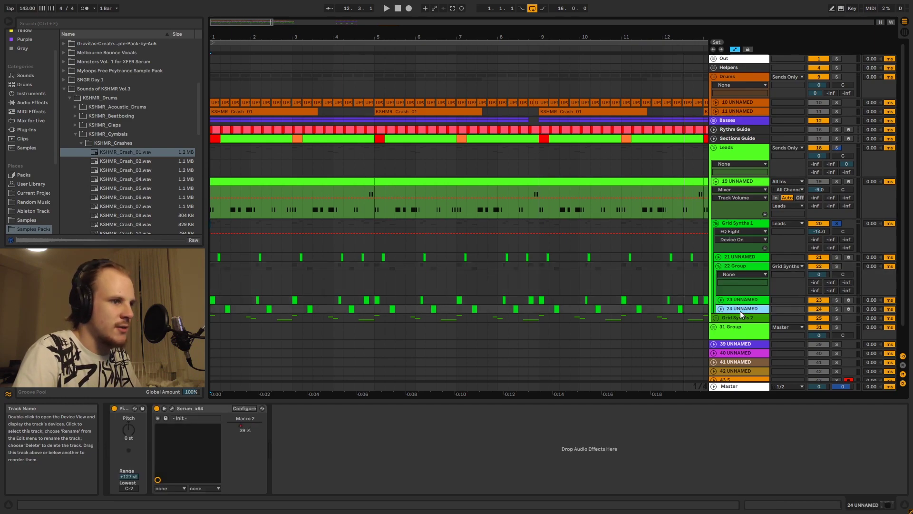
click(737, 266)
click(716, 266)
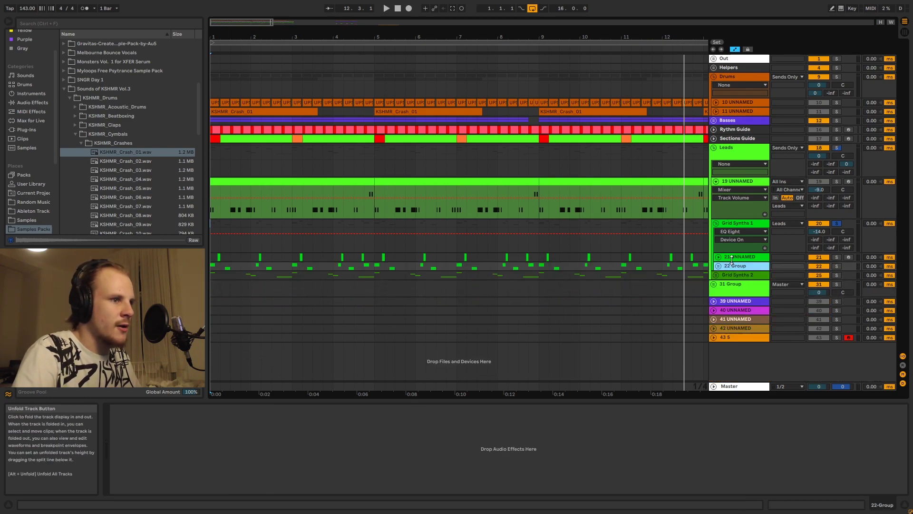
click(720, 257)
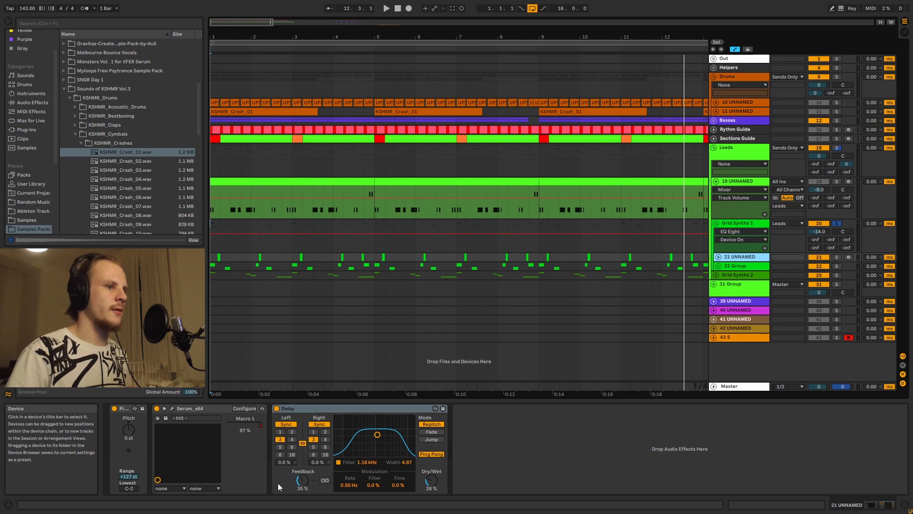
click(753, 224)
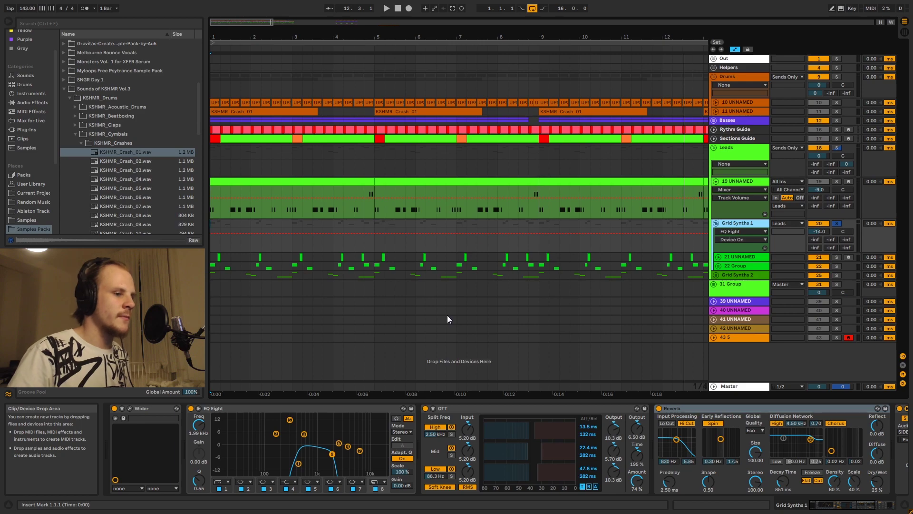
click(743, 256)
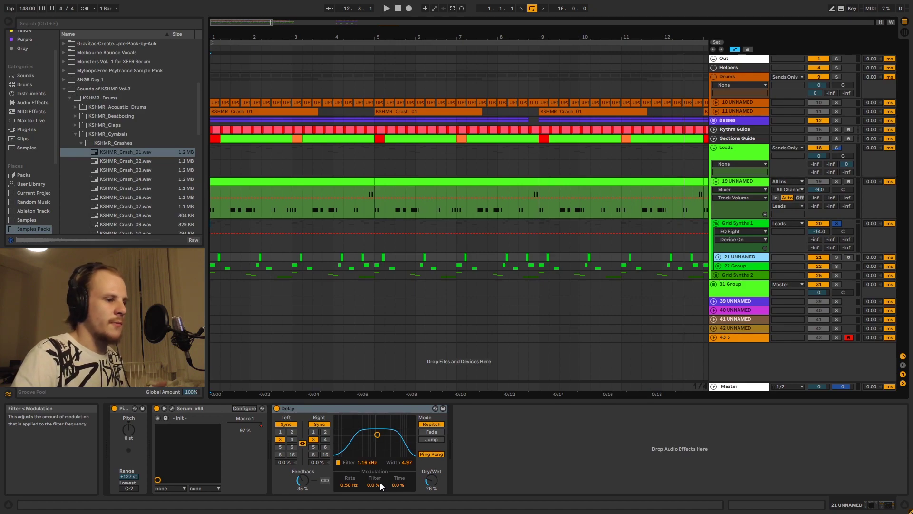
click(747, 225)
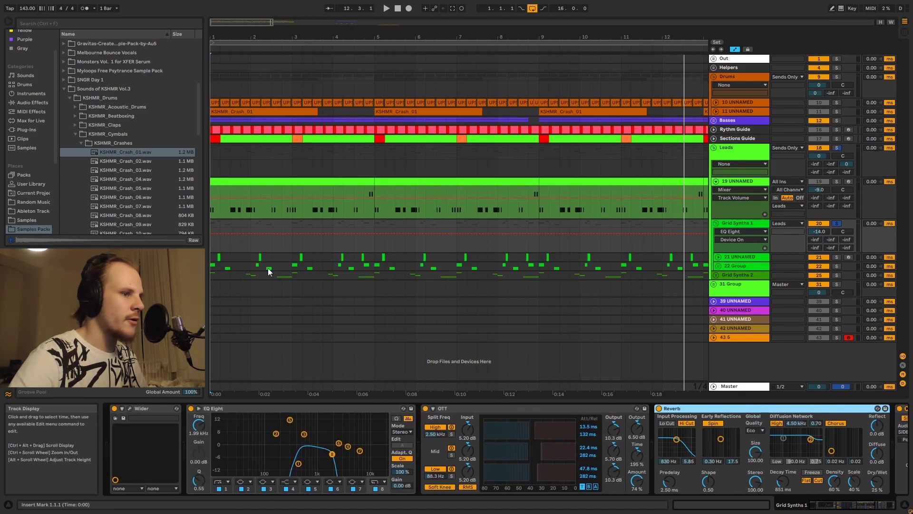
Step: Unfold 22 Group and its tracks 23 and 24 UNNAMED to reveal their automation
click(730, 265)
click(718, 266)
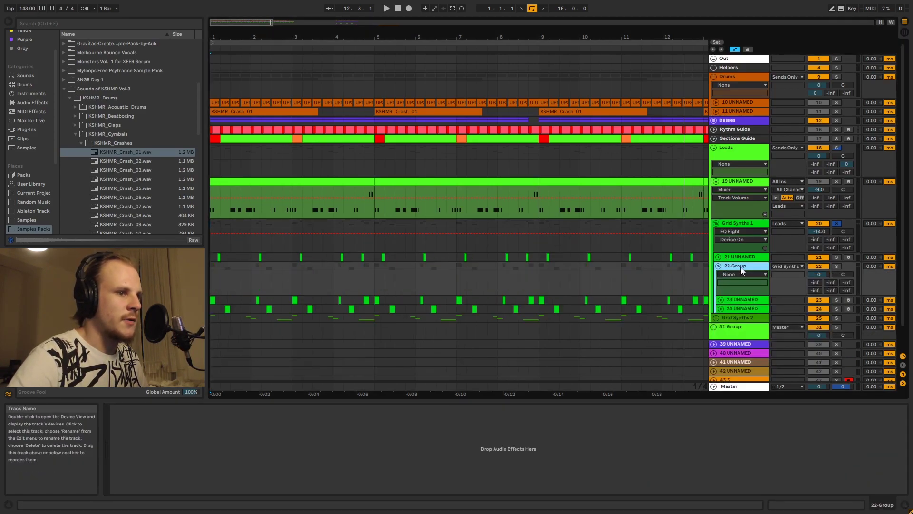
click(720, 299)
click(720, 341)
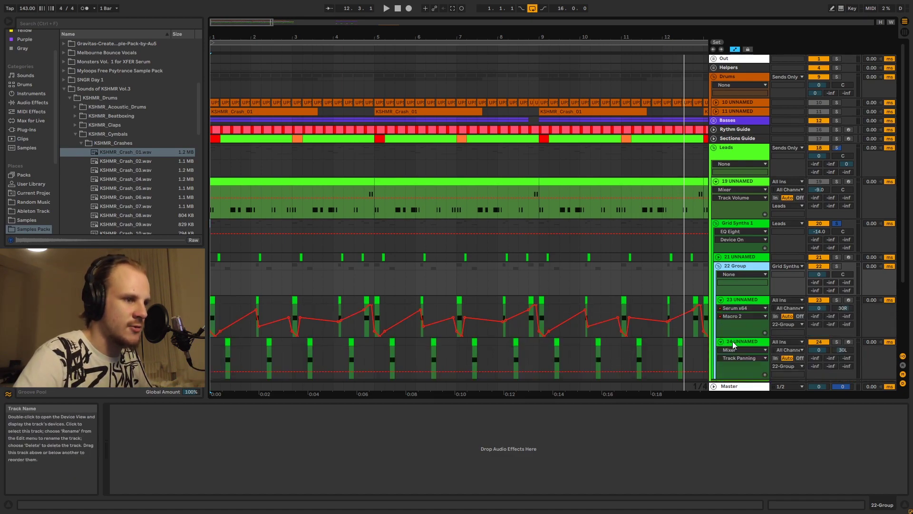
click(736, 300)
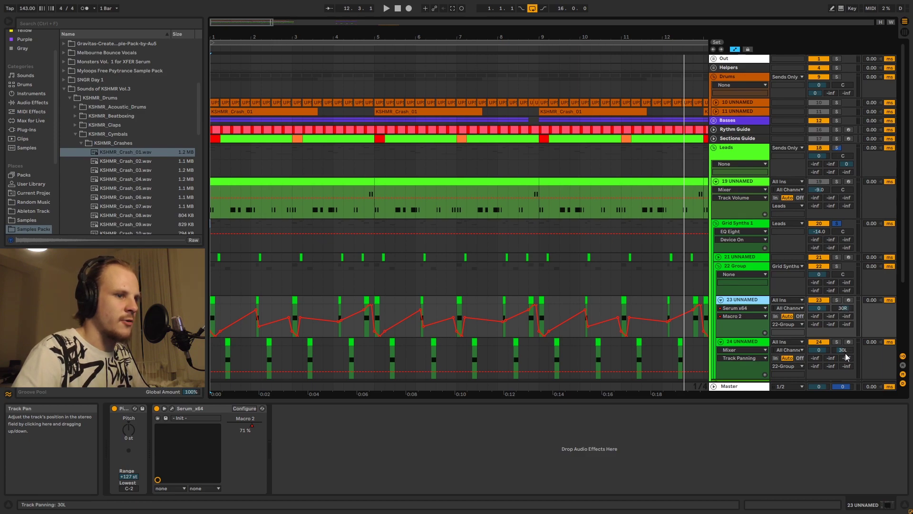
Step: Solo 22 Group and play it from bar 1
click(838, 266)
click(214, 264)
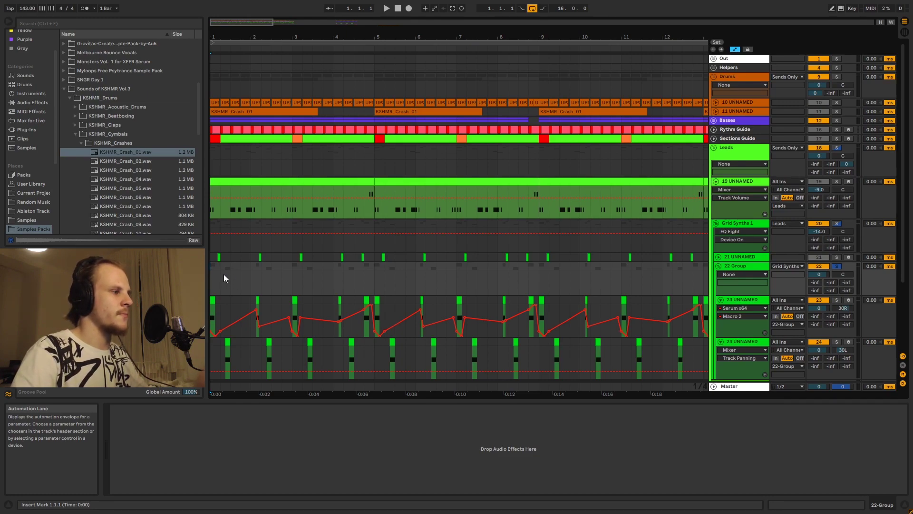
key(space)
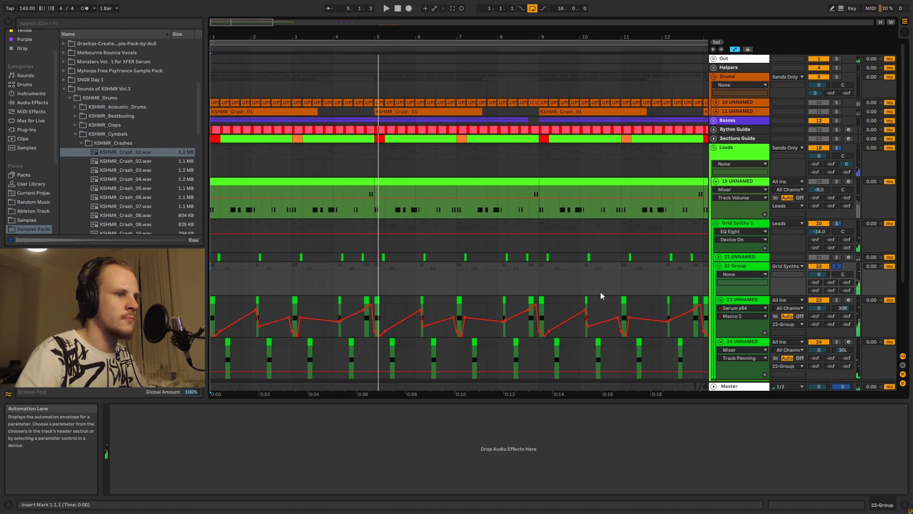
Step: Fold tracks 23, 24, 22 Group and Grid Synths 1; unfold Grid Synths 2 and 26 Group
click(720, 300)
click(720, 307)
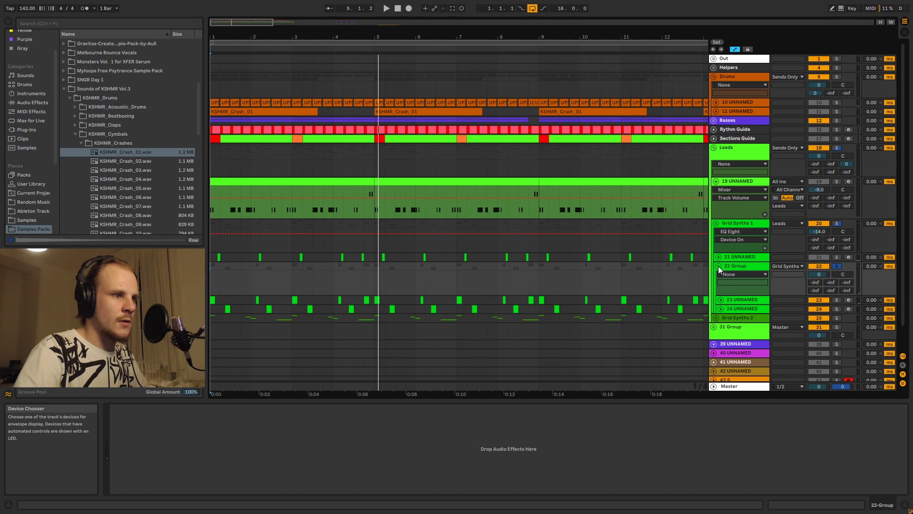
click(718, 266)
click(717, 223)
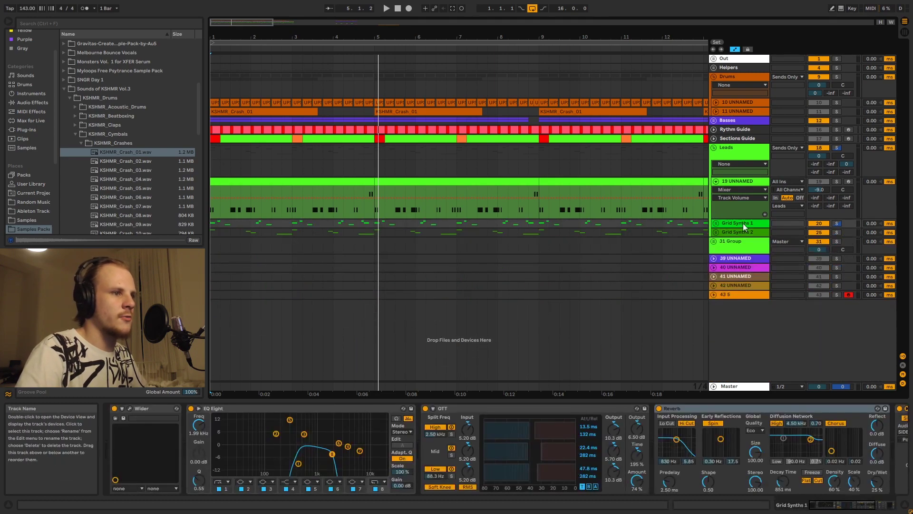
click(717, 232)
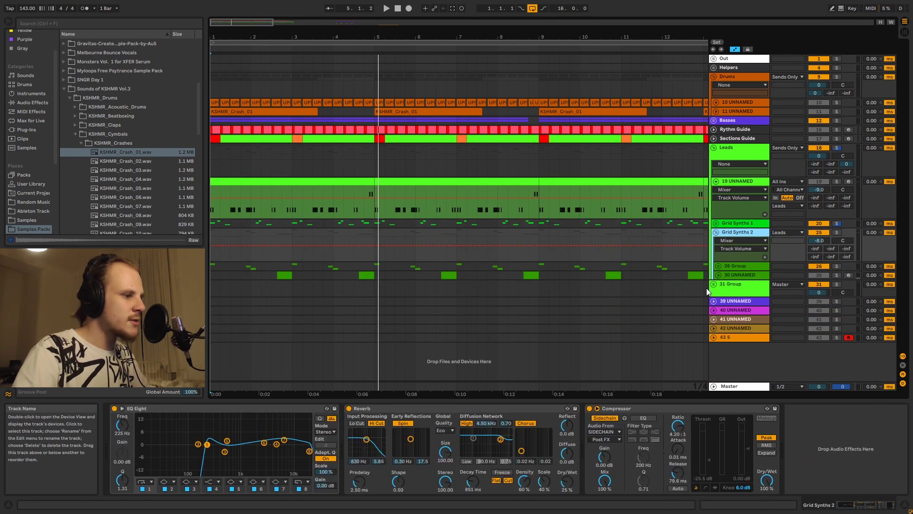
click(719, 267)
Step: Solo Grid Synths 2, play it from bar 1, then stop
click(836, 232)
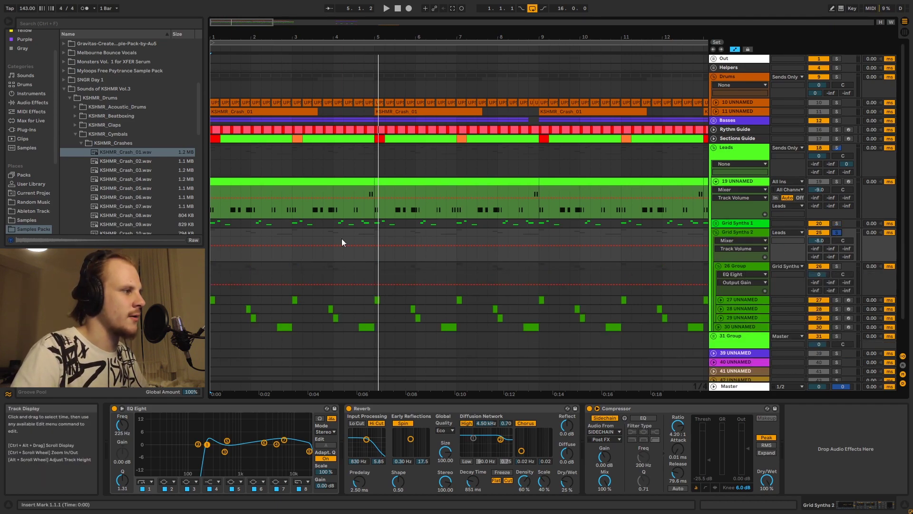
click(210, 229)
key(space)
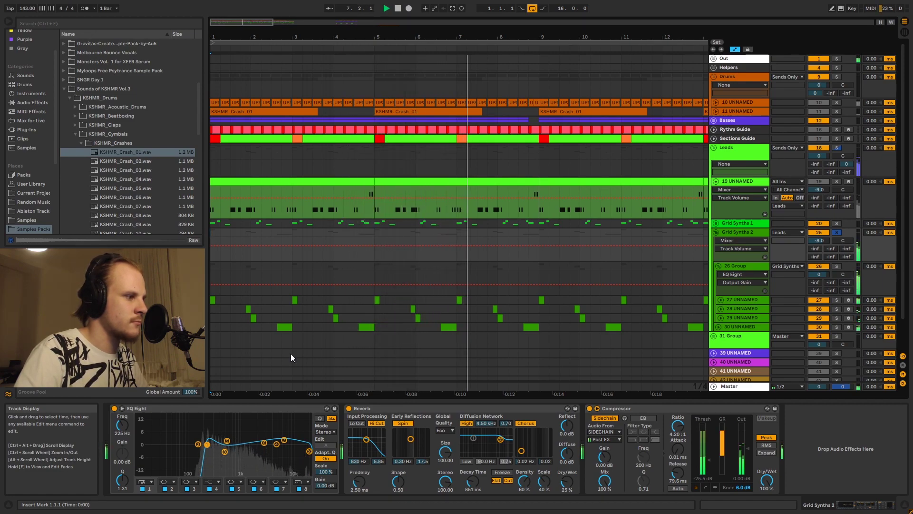
key(space)
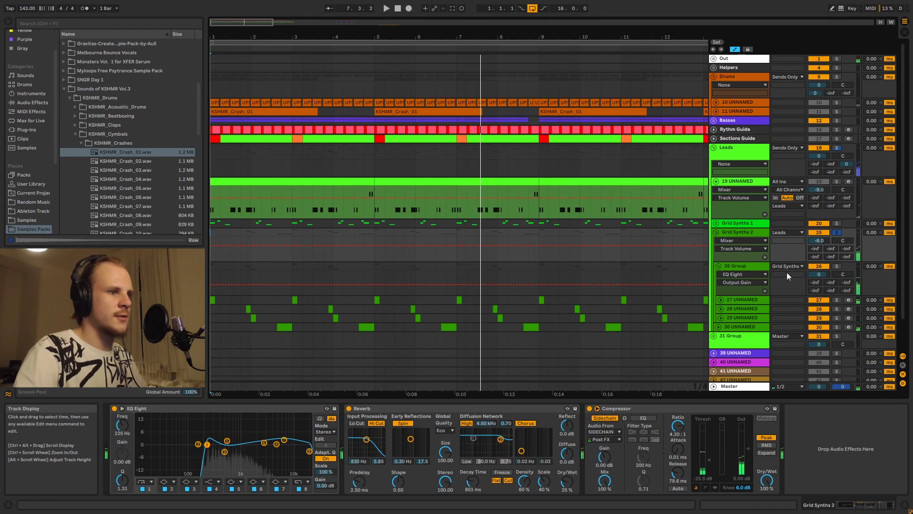
Step: Review the device chains on 27 UNNAMED, 26 Group, Grid Synths 2 and 28 UNNAMED
click(735, 300)
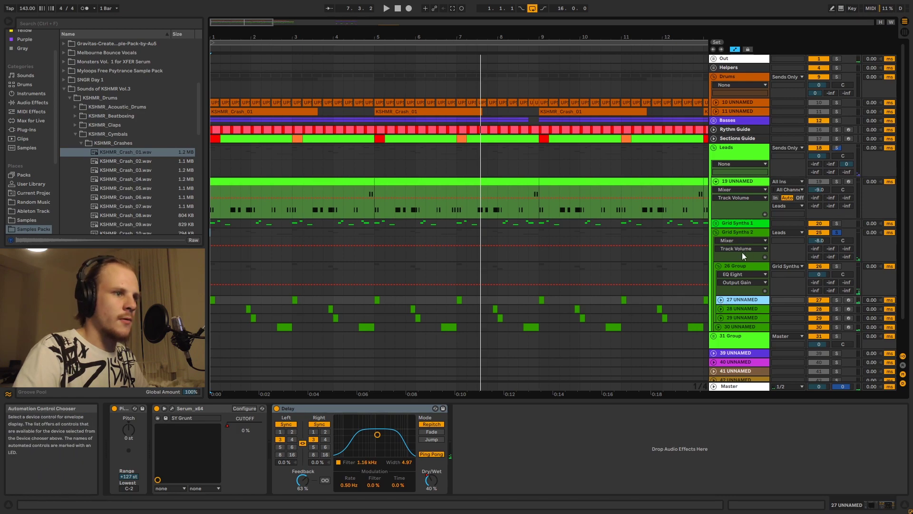
click(733, 266)
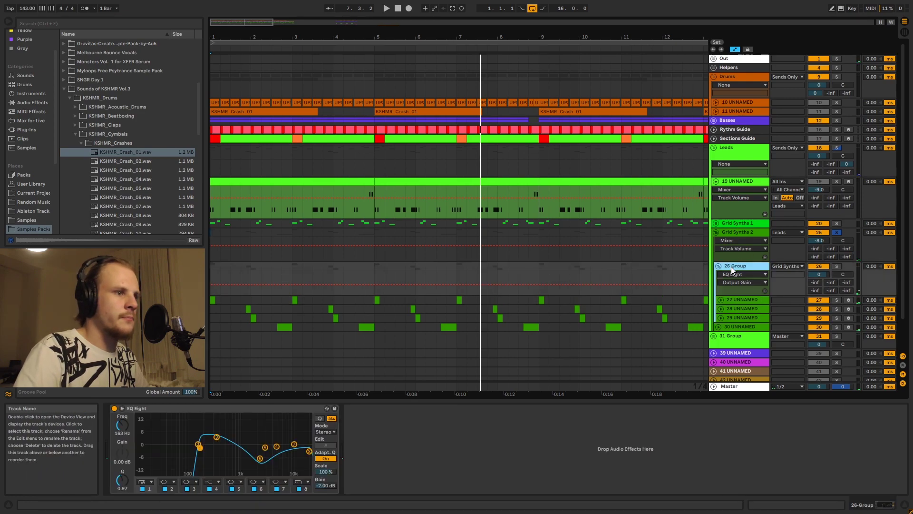
click(737, 232)
click(735, 300)
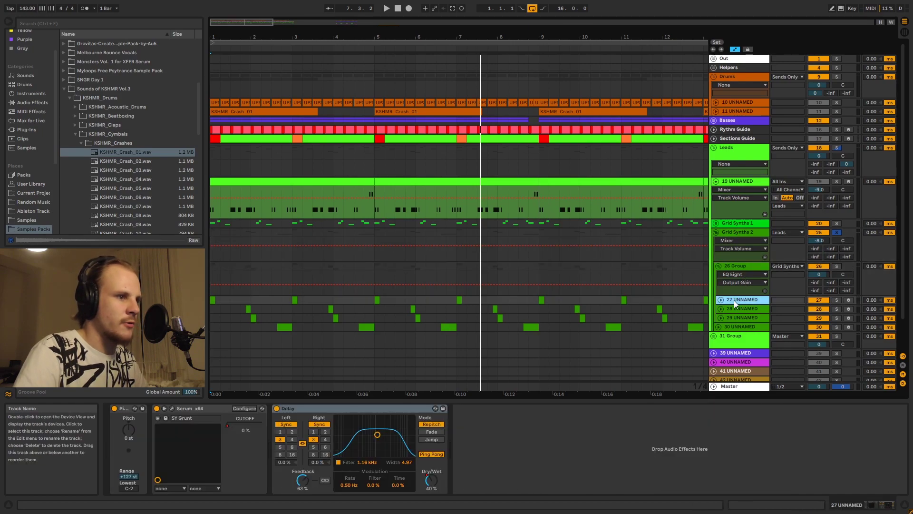
click(736, 308)
click(737, 299)
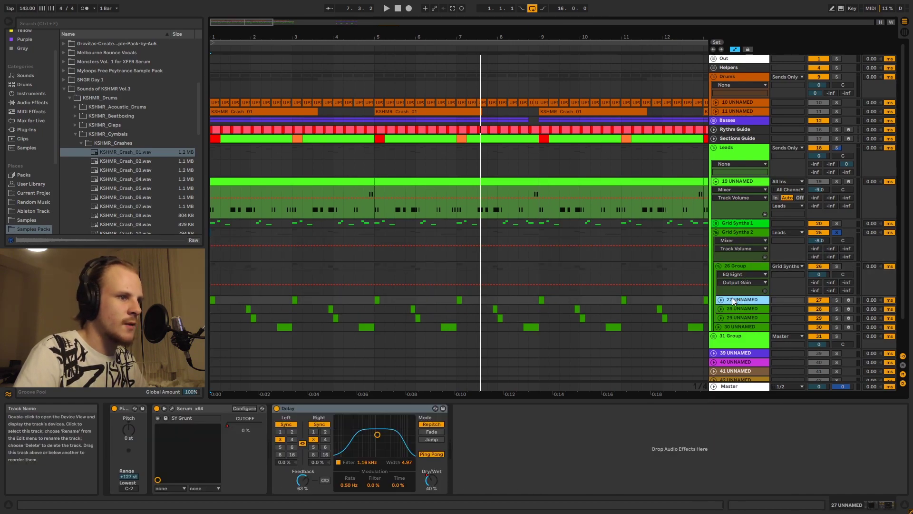
Step: Inspect 27 UNNAMED's Delay Dry/Wet automation over the first bar, then fold it
click(721, 299)
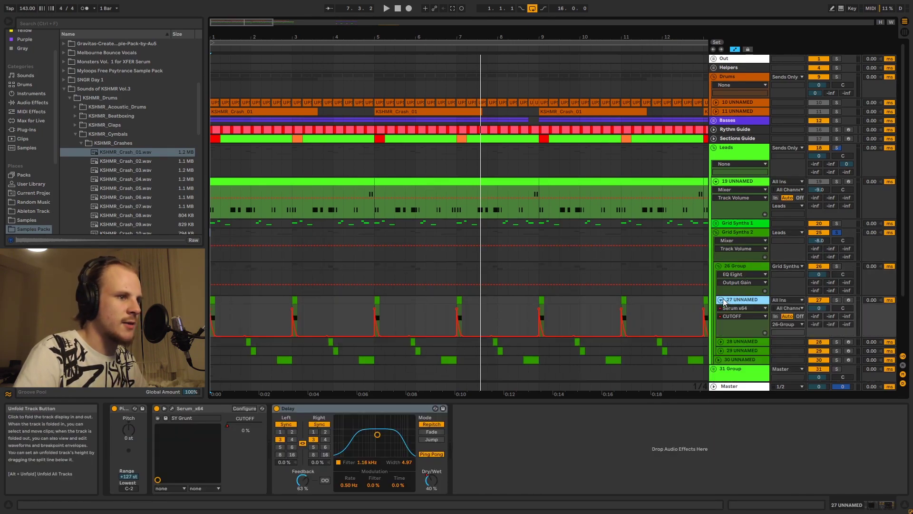
click(430, 486)
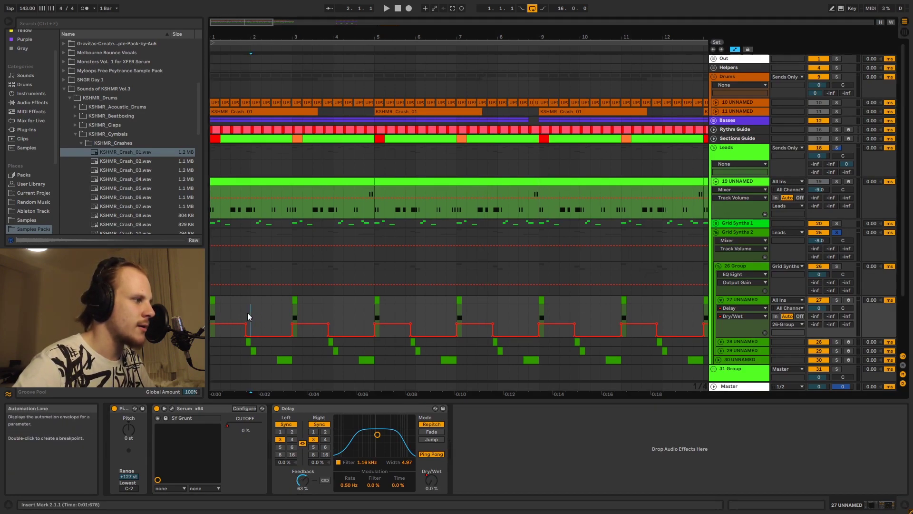
drag(247, 313, 215, 319)
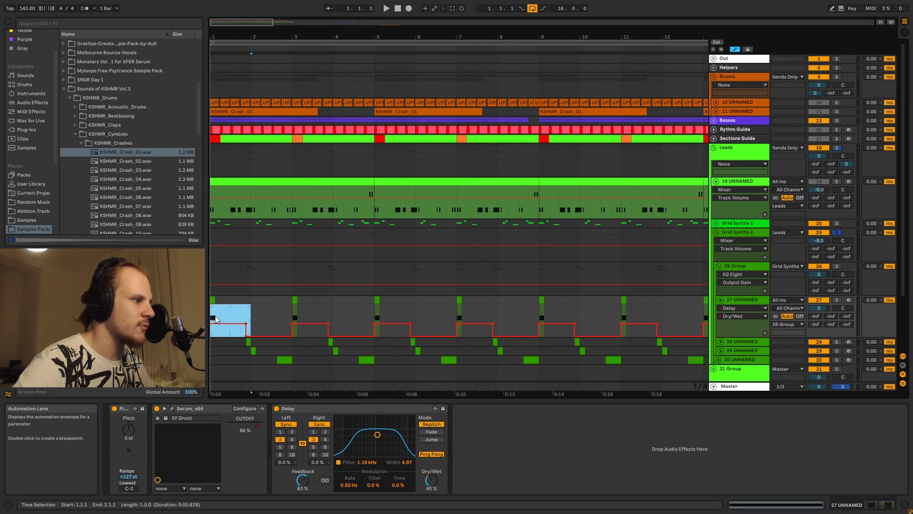
click(721, 299)
Step: Review the CUTOFF automation on 28 UNNAMED and panning on 29 UNNAMED, then fold both
click(733, 310)
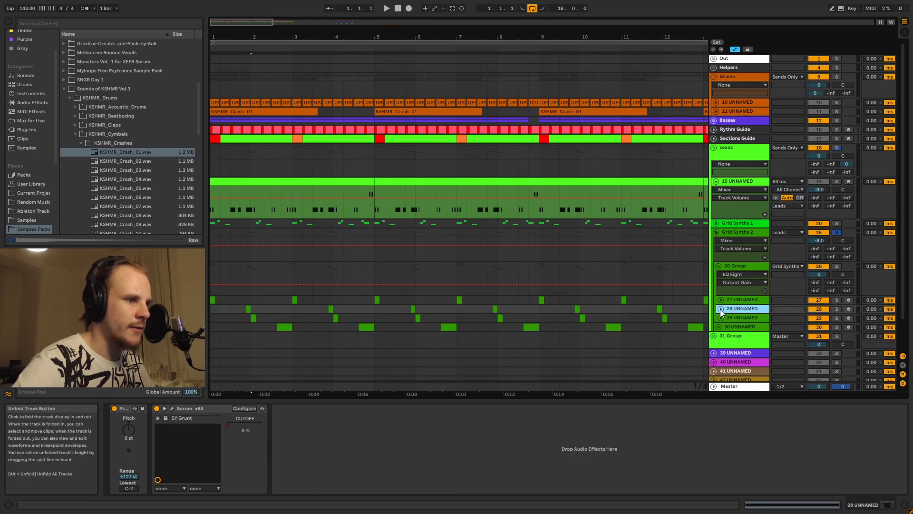
click(721, 308)
click(721, 350)
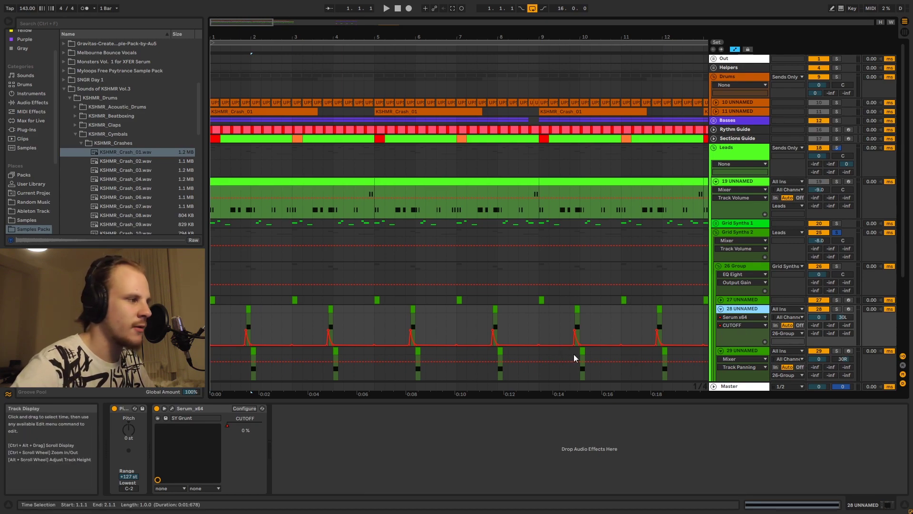
drag(249, 30, 249, 42)
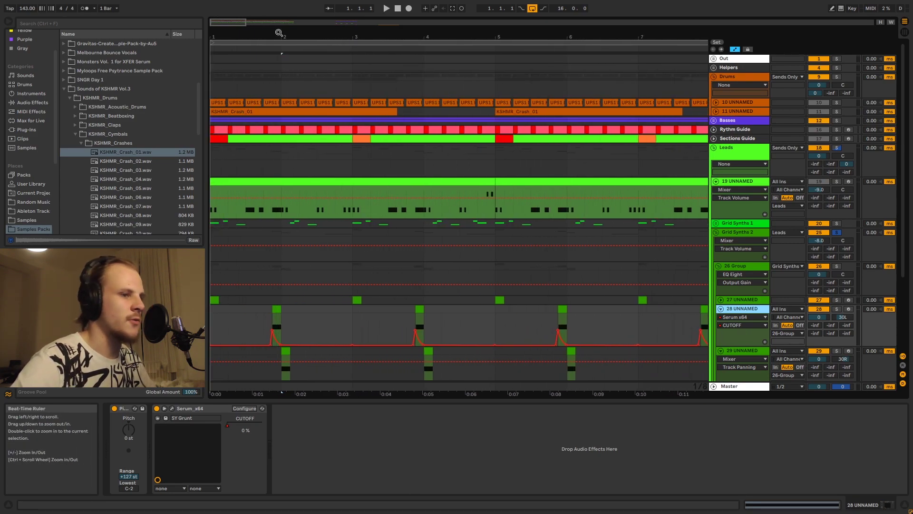
click(720, 309)
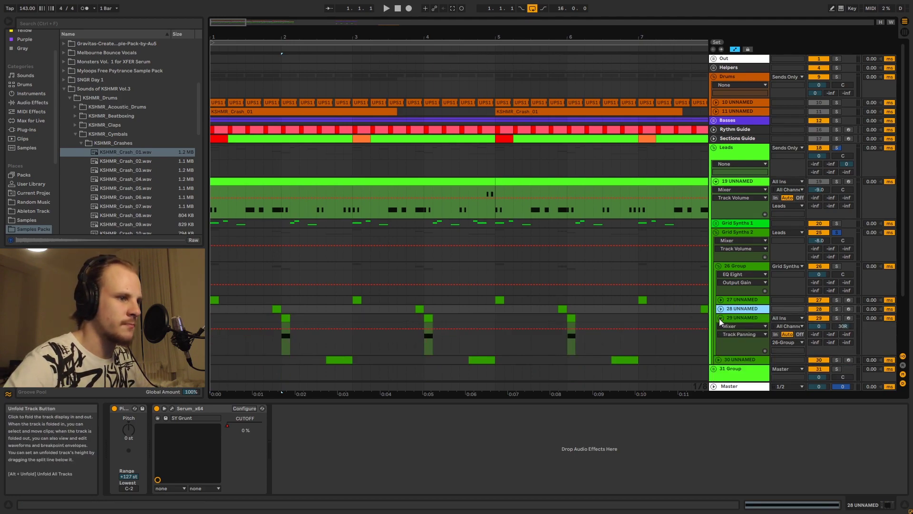
click(720, 318)
click(740, 319)
Step: Step through the chains of 26 Group, Grid Synths 2 and tracks 27–30 UNNAMED
click(734, 268)
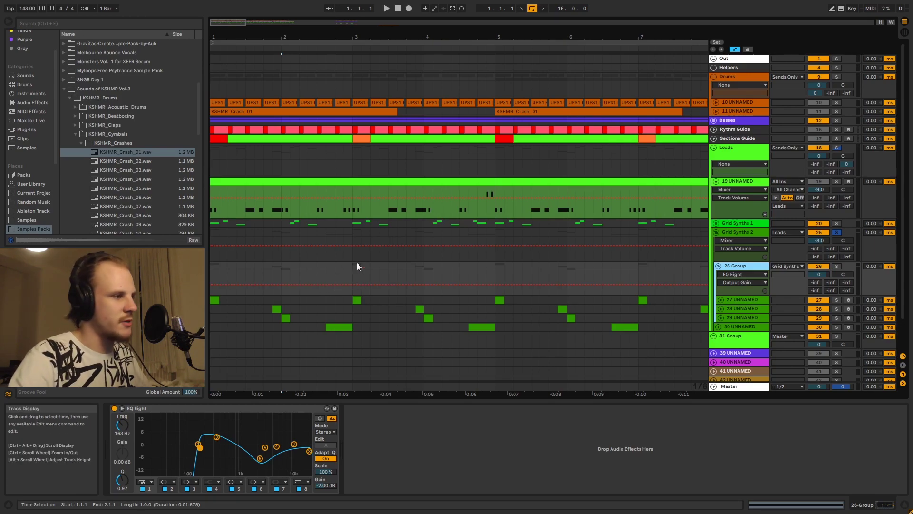
click(737, 233)
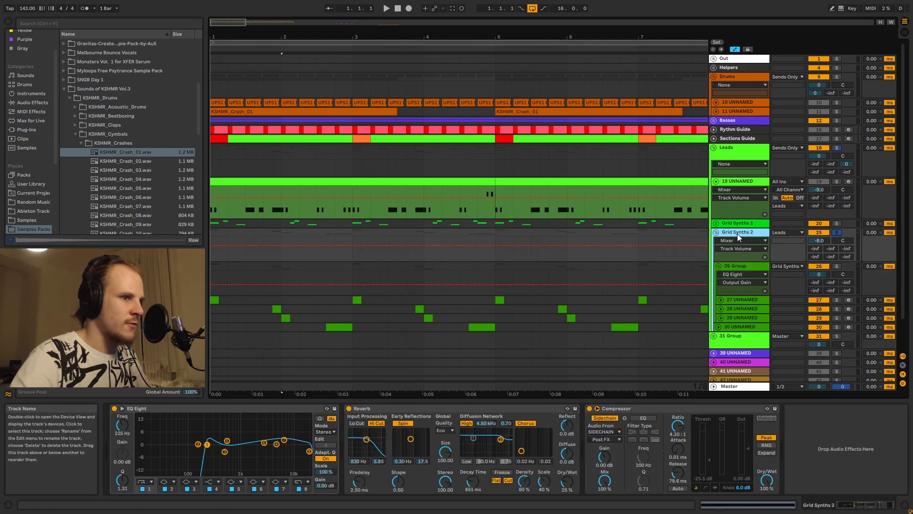
click(738, 263)
click(734, 301)
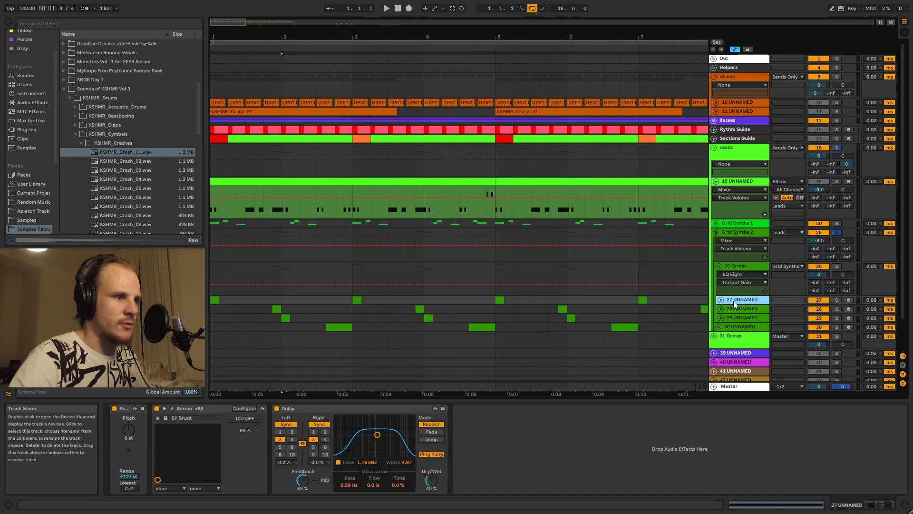
click(733, 309)
click(733, 319)
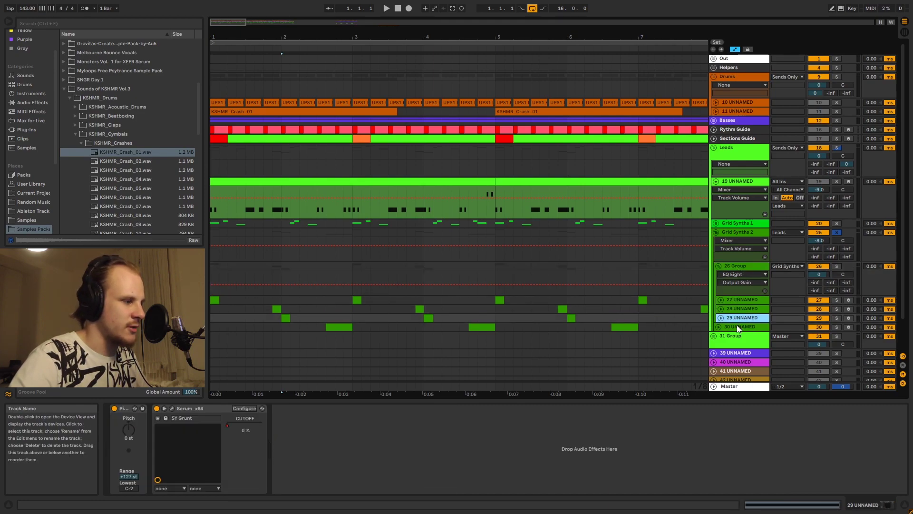
click(738, 326)
mouse_move(845, 508)
mouse_down()
mouse_move(860, 508)
mouse_move(836, 508)
mouse_up()
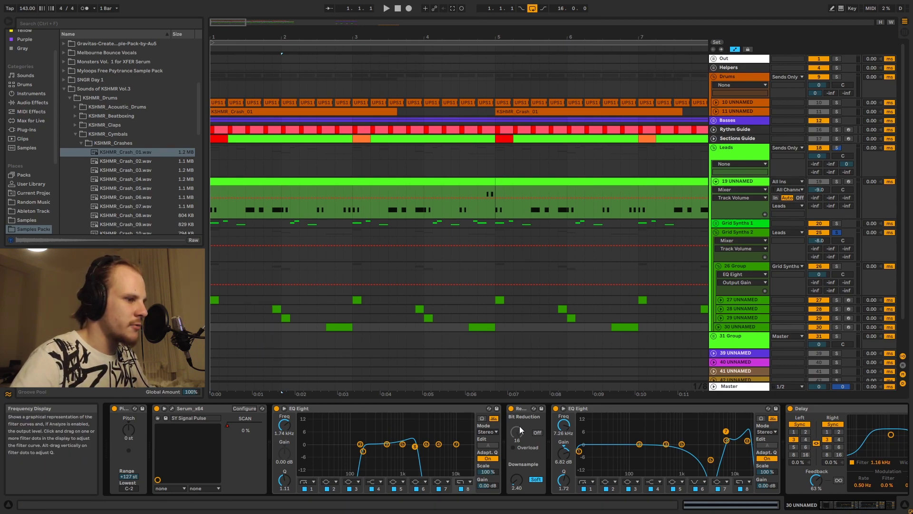
click(315, 409)
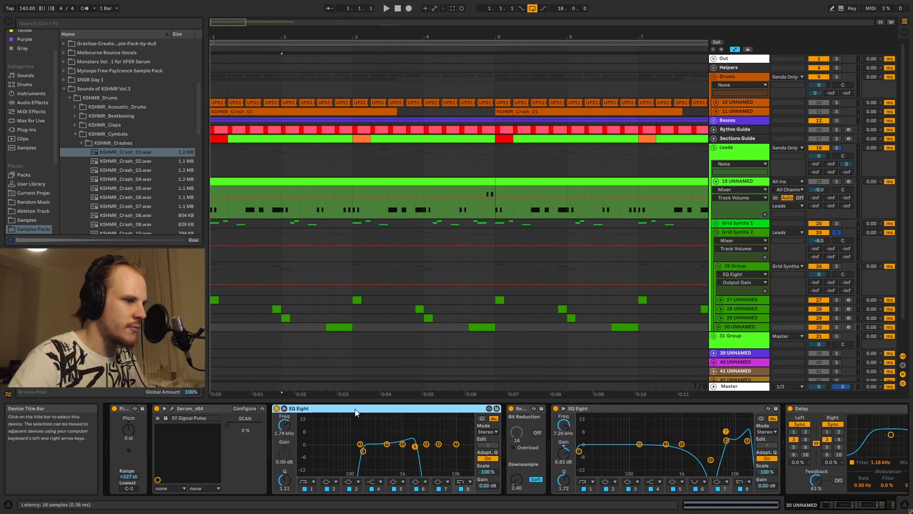
click(598, 407)
click(424, 410)
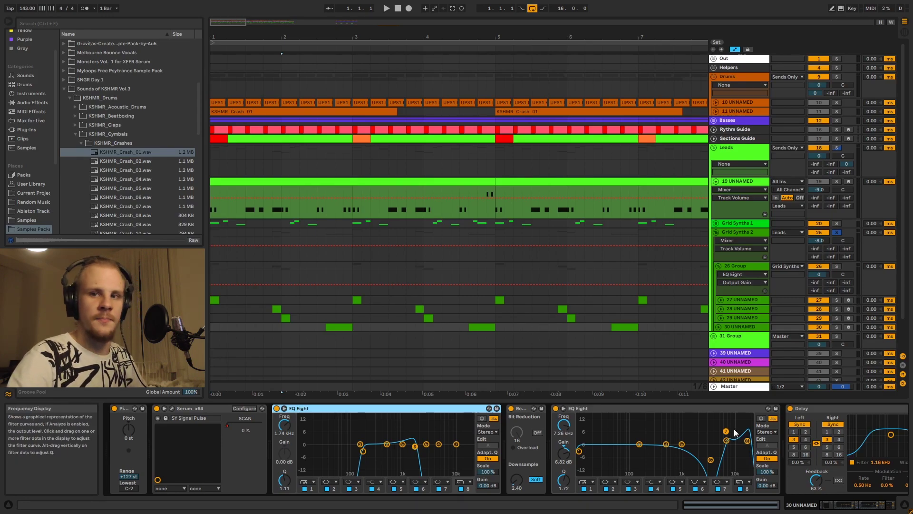
click(521, 409)
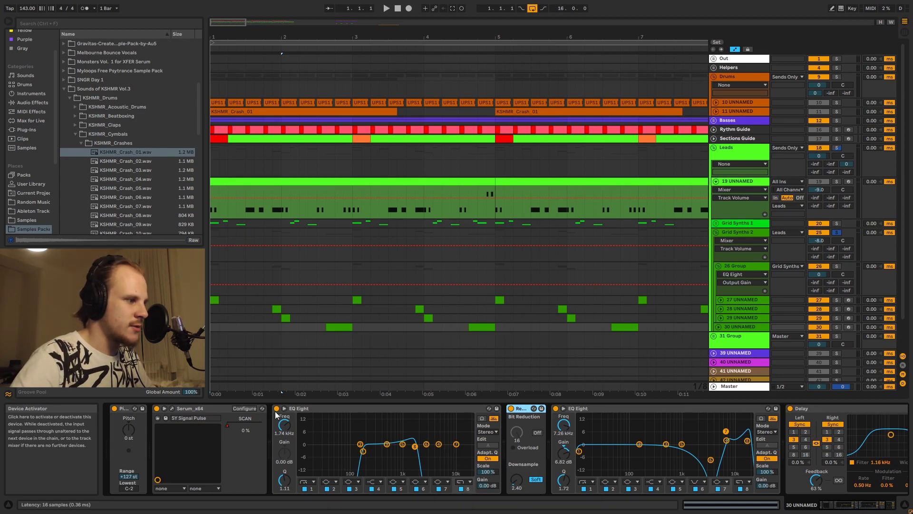
click(338, 410)
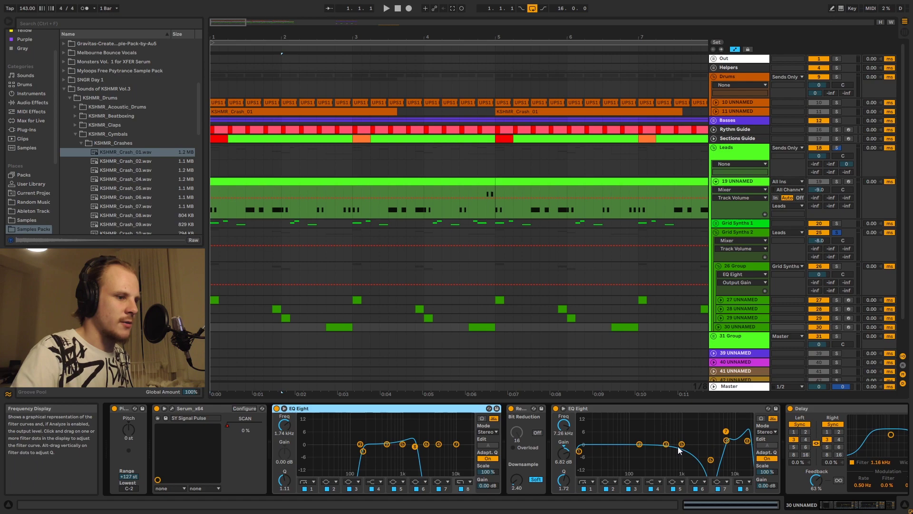
click(710, 460)
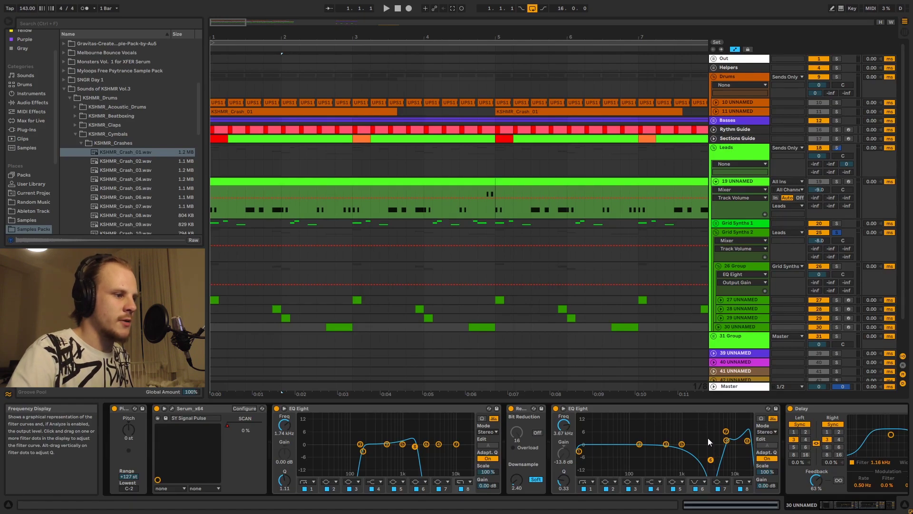
click(519, 433)
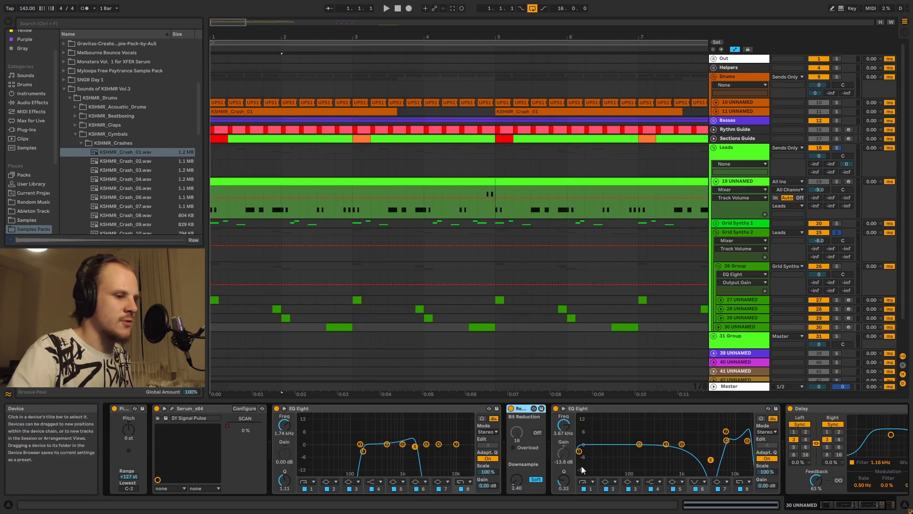
click(711, 461)
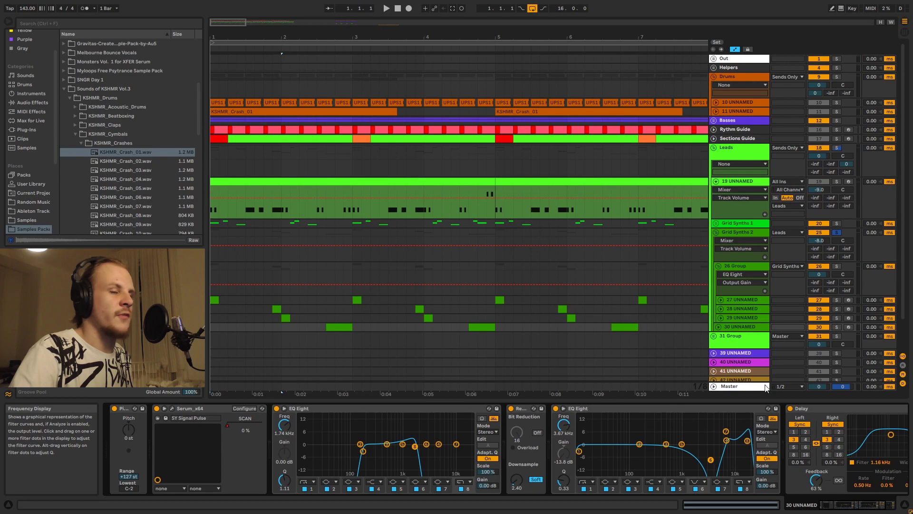
Step: Show the lead and 30 UNNAMED chains, marking short ranges near bars 3 and 4 in the lead
click(281, 189)
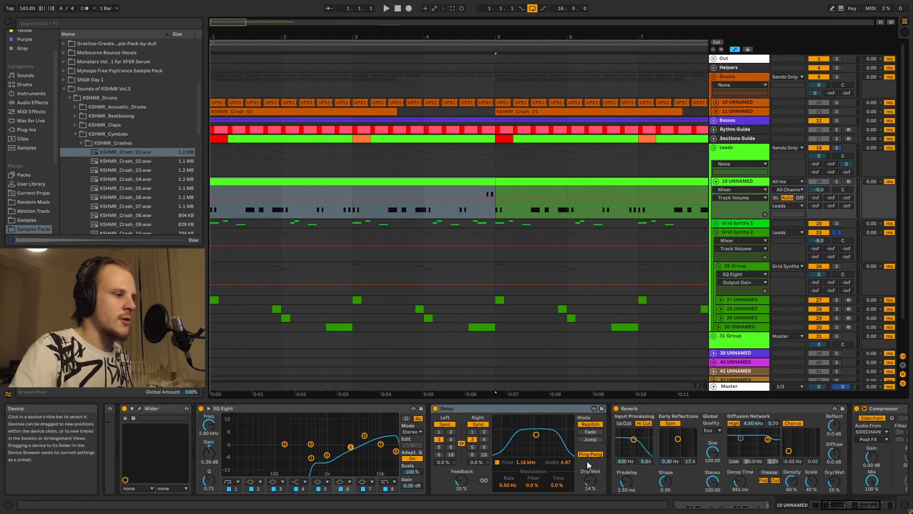
click(741, 326)
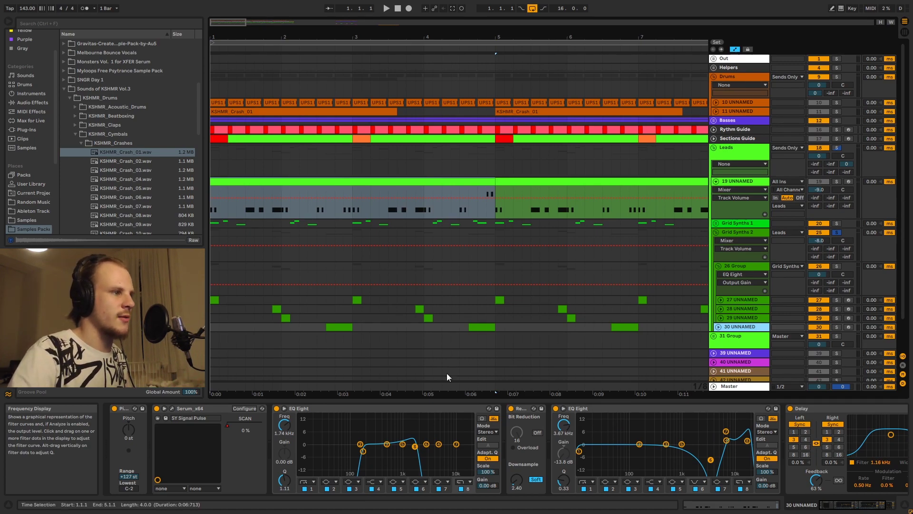
drag(460, 209, 492, 214)
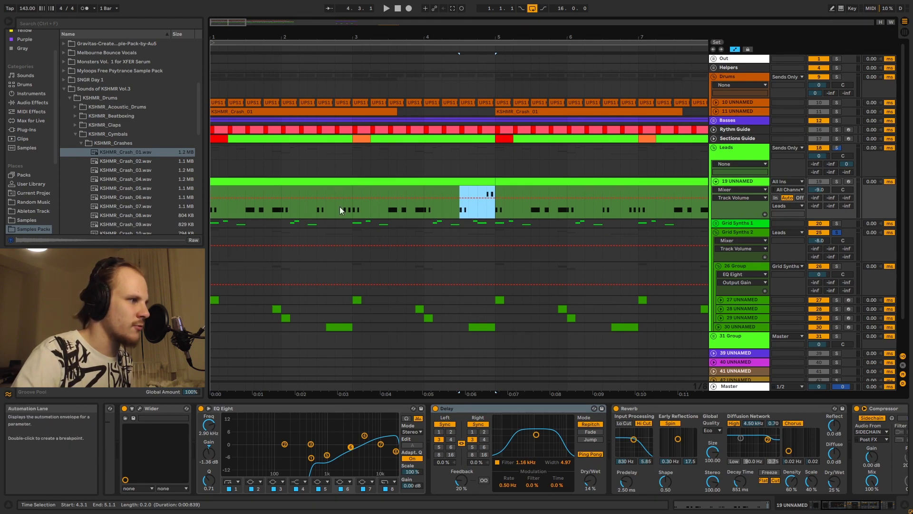
drag(344, 209, 352, 210)
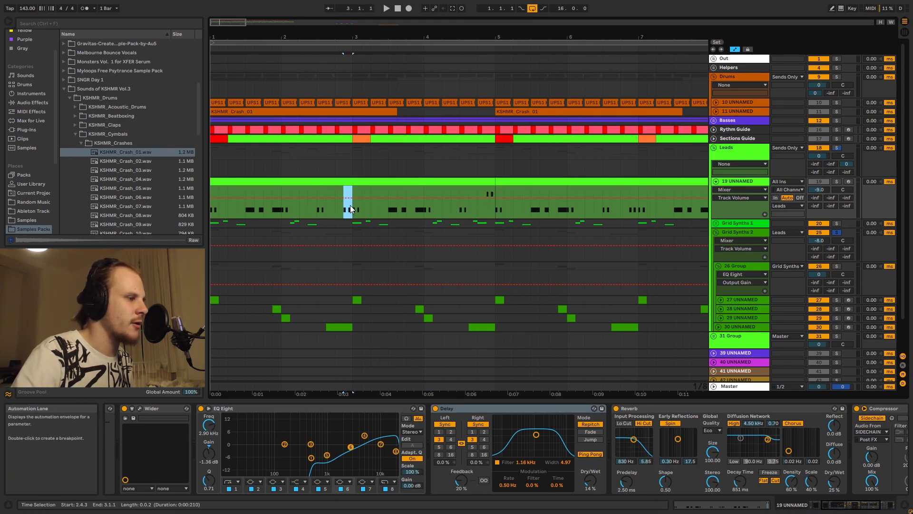
Step: Unfold 30 UNNAMED's SCAN automation, mark the matching range, and show 19 UNNAMED's chain
click(352, 328)
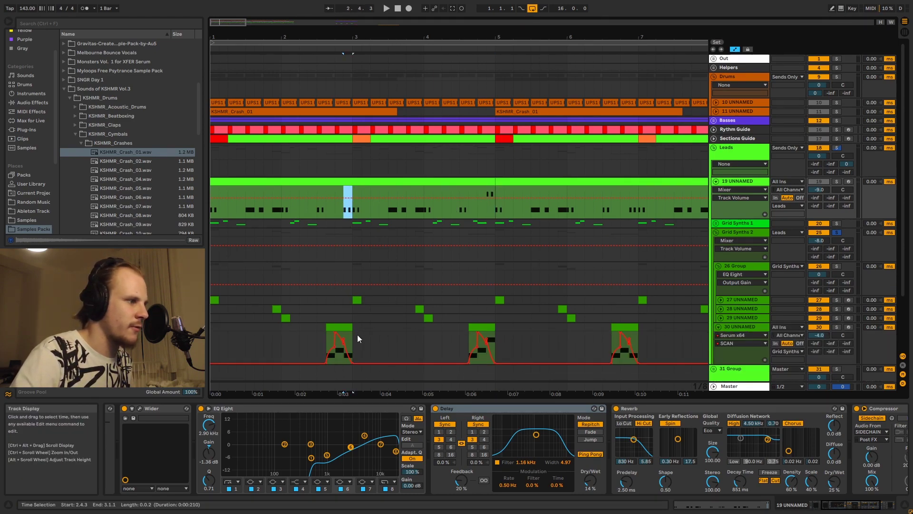
drag(351, 336, 343, 337)
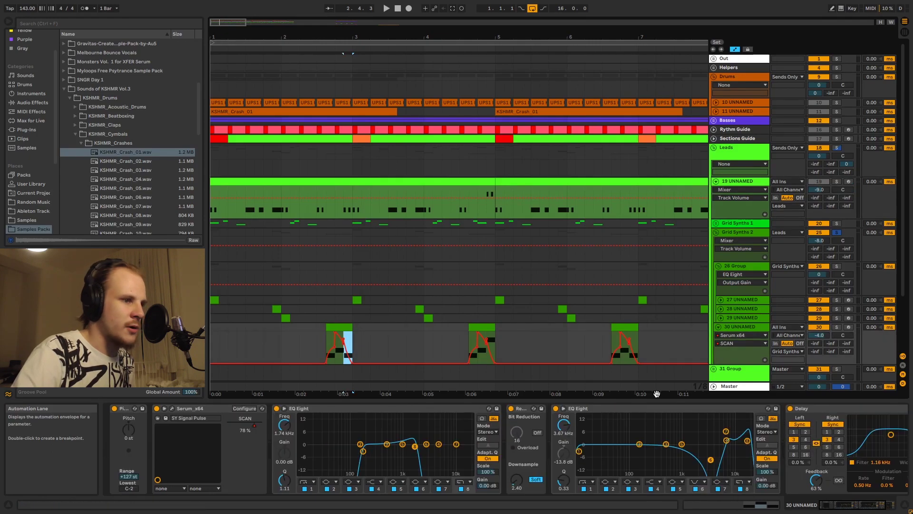
click(718, 327)
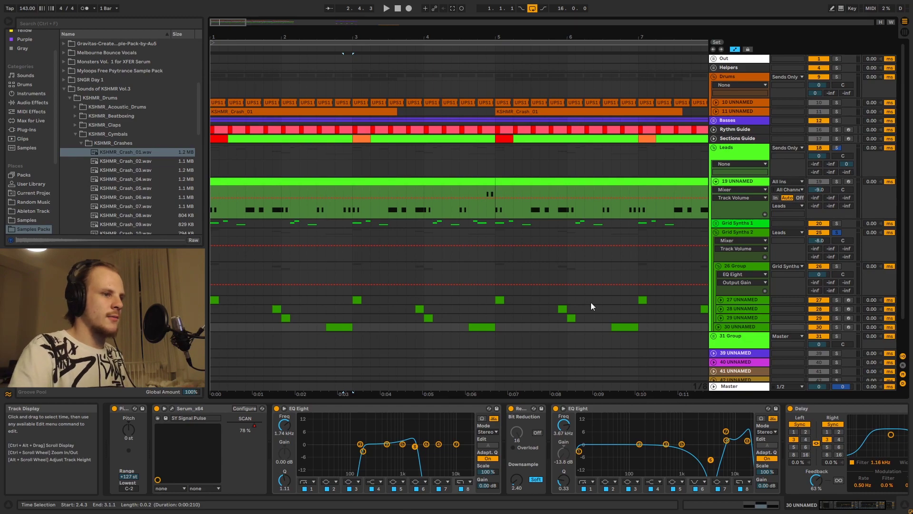
click(718, 327)
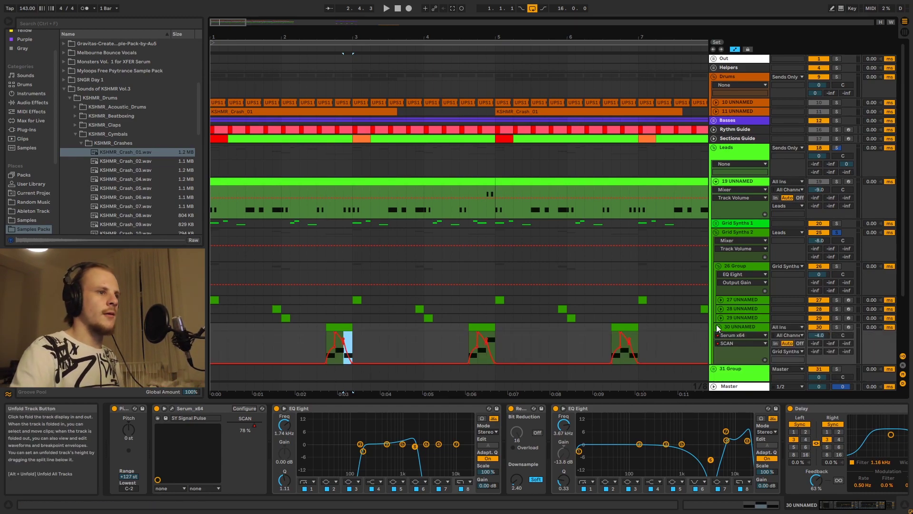
click(750, 181)
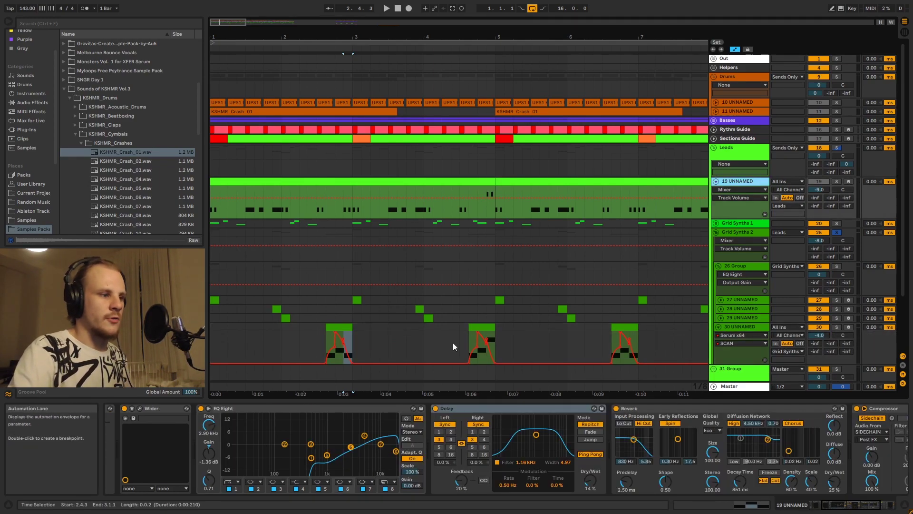
Step: Show 30 UNNAMED's chain out to its Ping Pong Delay at 63% feedback, 40% dry/wet
click(742, 328)
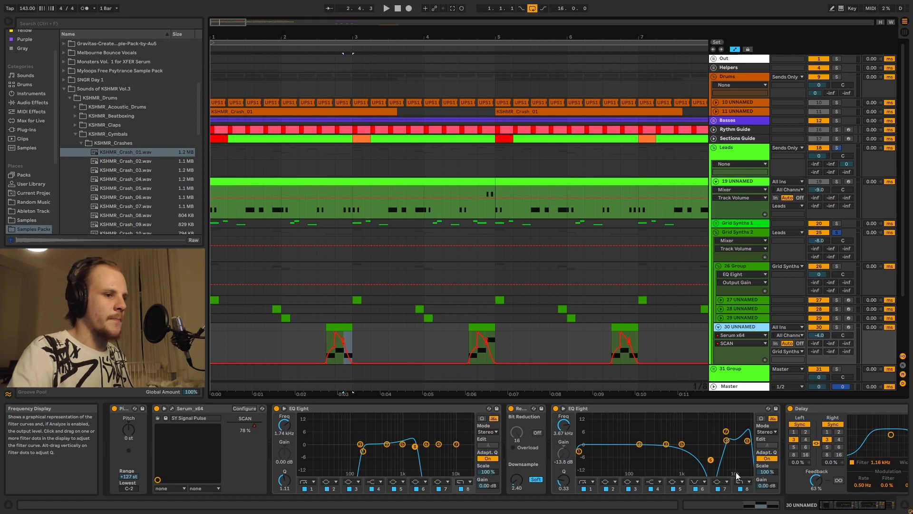
click(861, 507)
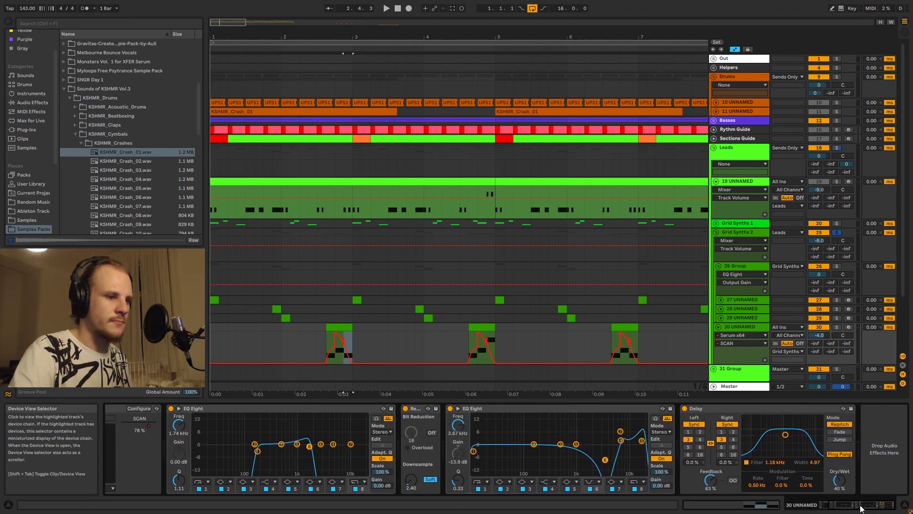
click(792, 461)
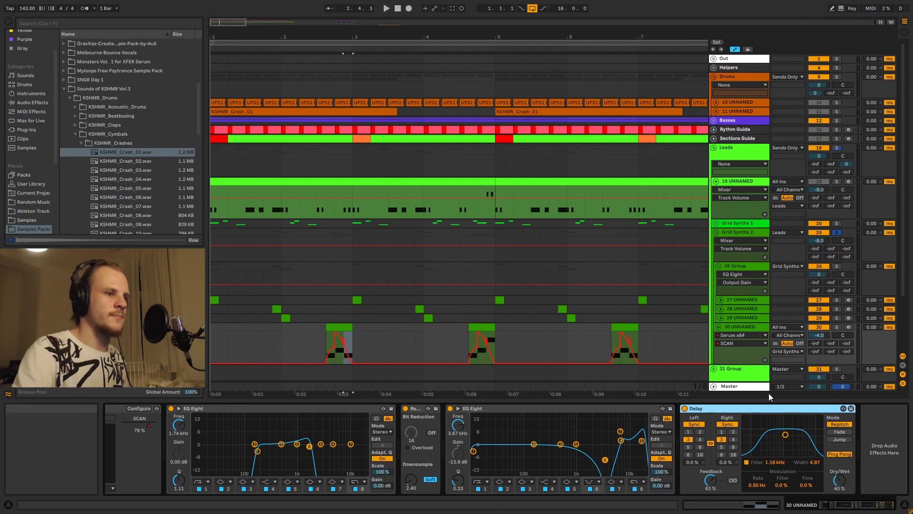
Step: Fold away track 30 UNNAMED's automation lane, then collapse 26 Group and the Grid Synths 2 group
click(718, 327)
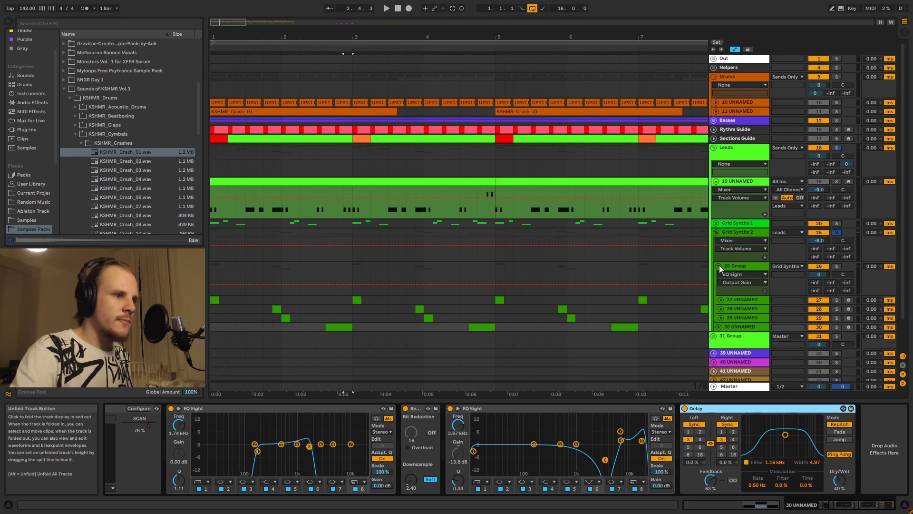
click(719, 266)
click(717, 233)
Step: Check the Grid Synths 1 and 2 chains, then show lead 19 UNNAMED's Delay and zoom out to bars 1–18
click(727, 224)
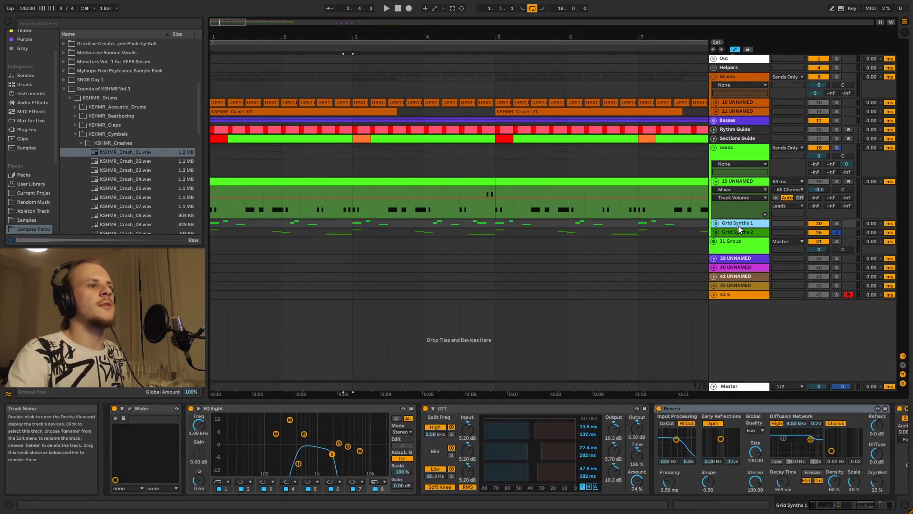
click(750, 233)
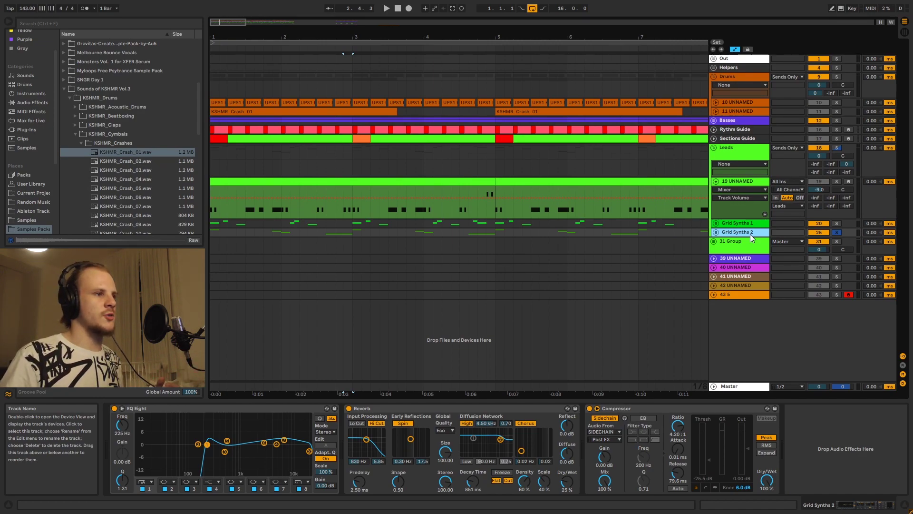
click(724, 181)
drag(452, 38, 452, 24)
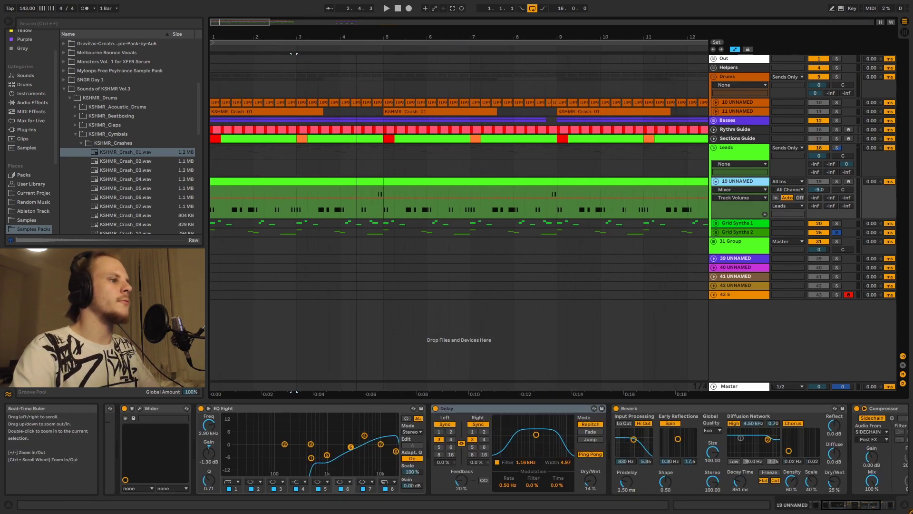
drag(305, 37, 305, 24)
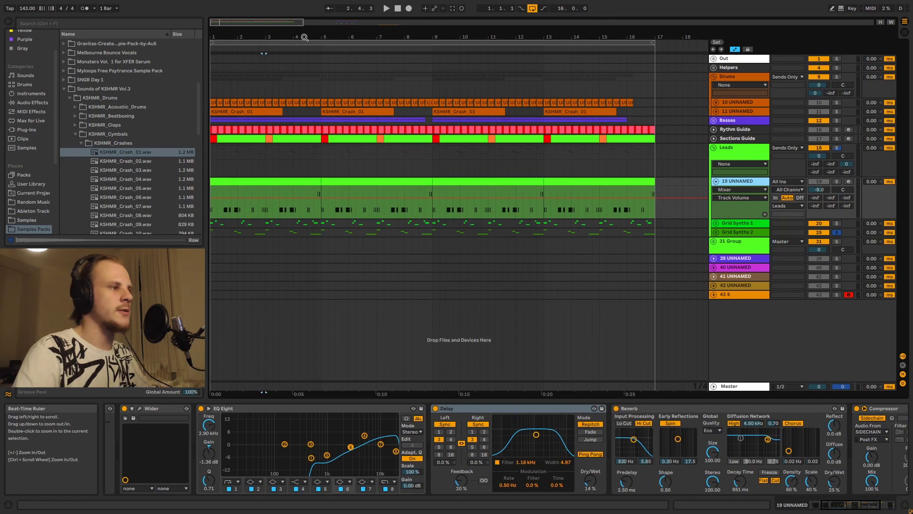